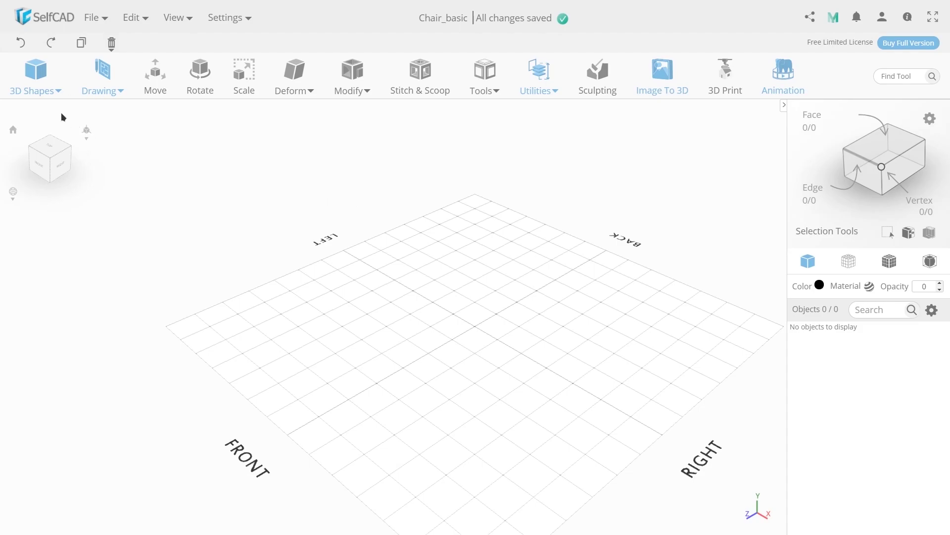
Place a torus with default settings near the back corner of the grid between the LEFT and BACK labels.
{"action": "left_click", "coordinate": [42, 89]}
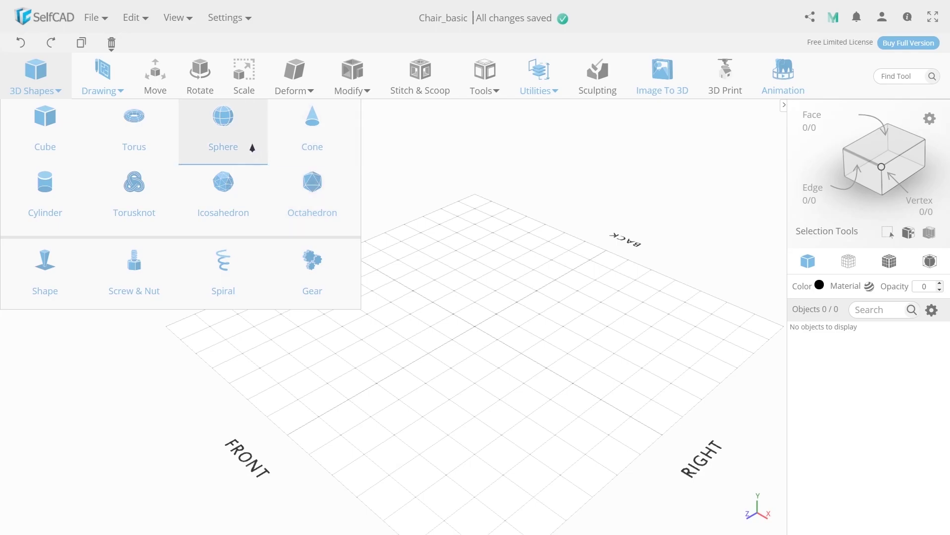
{"action": "left_click", "coordinate": [135, 129]}
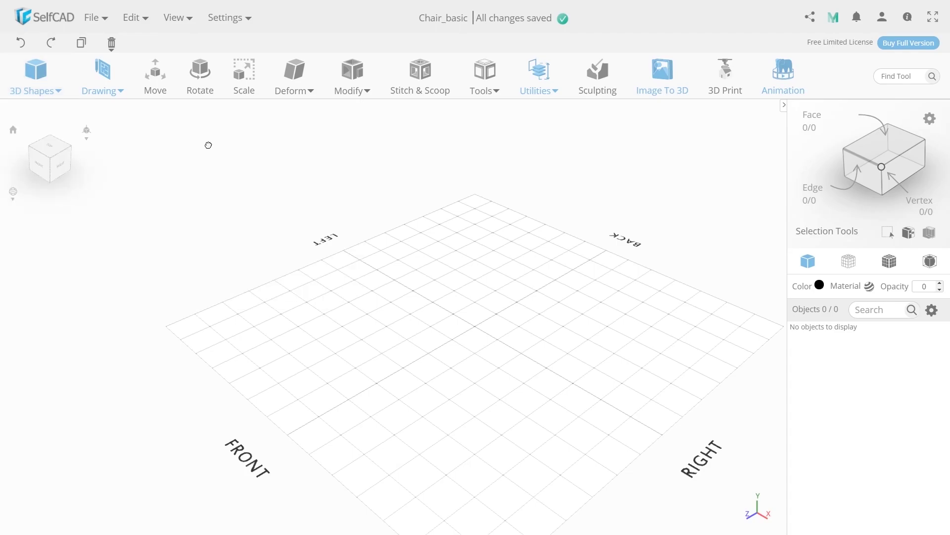
{"action": "mouse_move", "coordinate": [478, 230]}
{"action": "left_mouse_down"}
{"action": "mouse_move", "coordinate": [502, 234]}
{"action": "mouse_move", "coordinate": [478, 247]}
{"action": "left_mouse_up"}
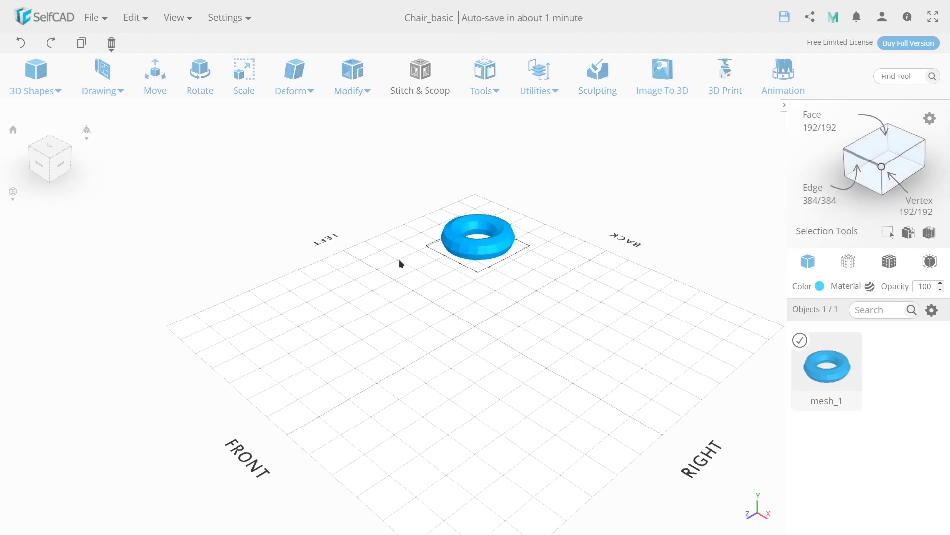
Place a default cube beside the torus along the back edge, and a default sphere further towards the grid's right corner.
{"action": "left_click", "coordinate": [35, 82]}
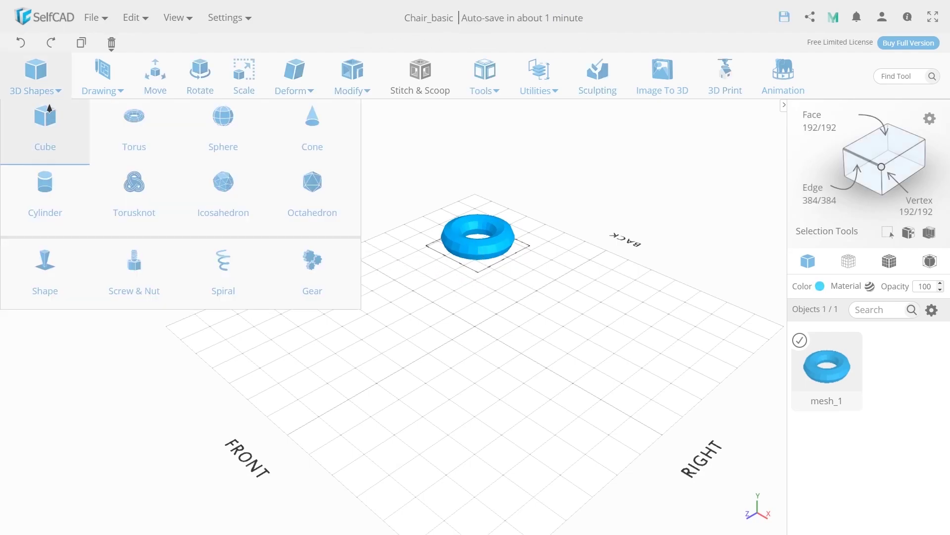
{"action": "left_click", "coordinate": [43, 130]}
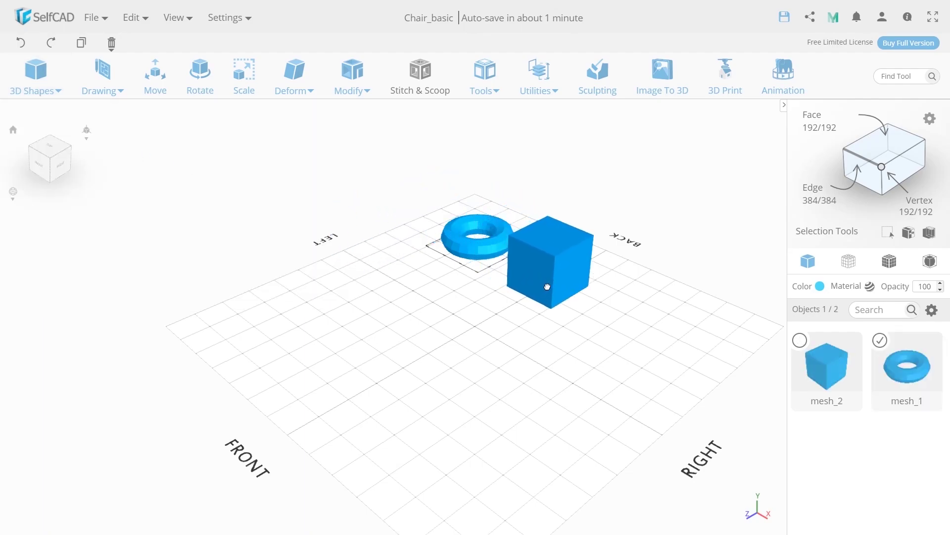
{"action": "left_click", "coordinate": [563, 293]}
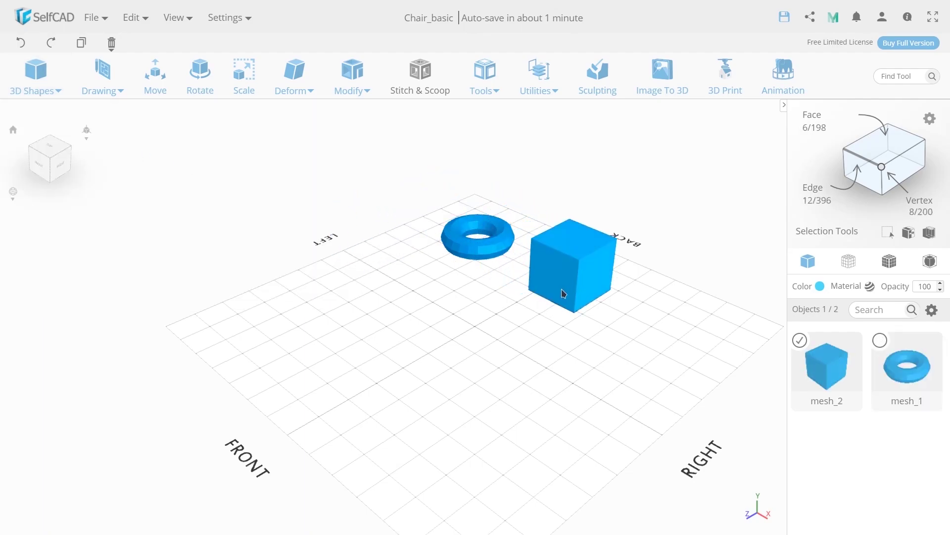
{"action": "left_click", "coordinate": [42, 95]}
{"action": "left_click", "coordinate": [214, 137]}
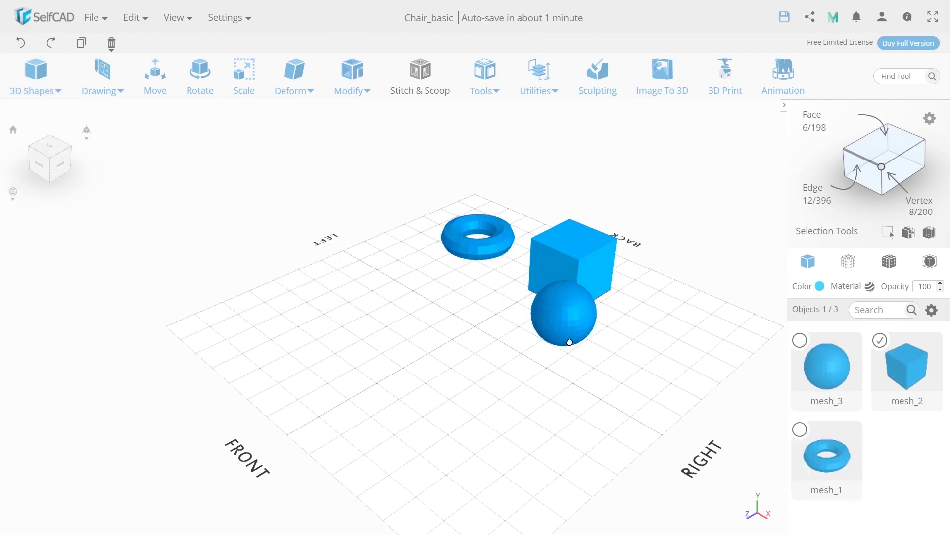
{"action": "left_click", "coordinate": [673, 347]}
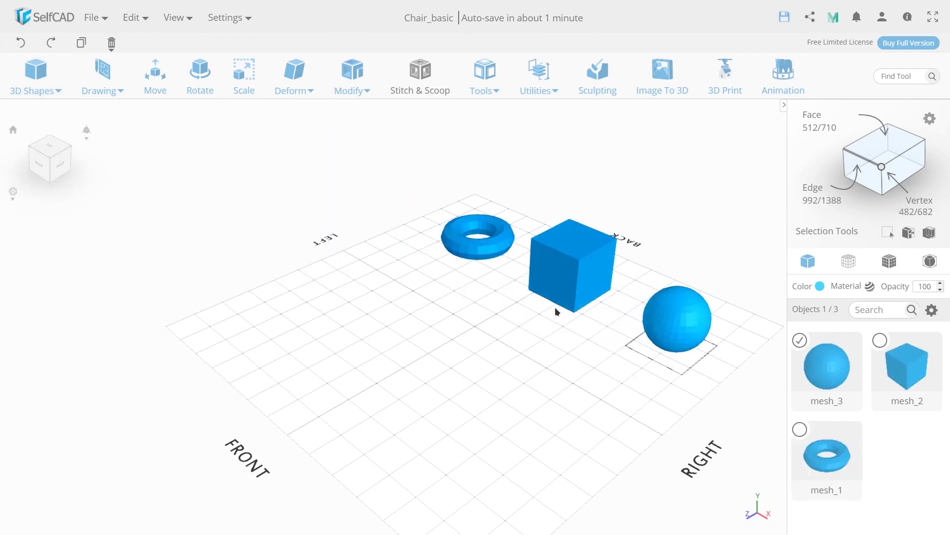
Start another cube with adjustable parameters and set its width to 300.
{"action": "left_click", "coordinate": [58, 95]}
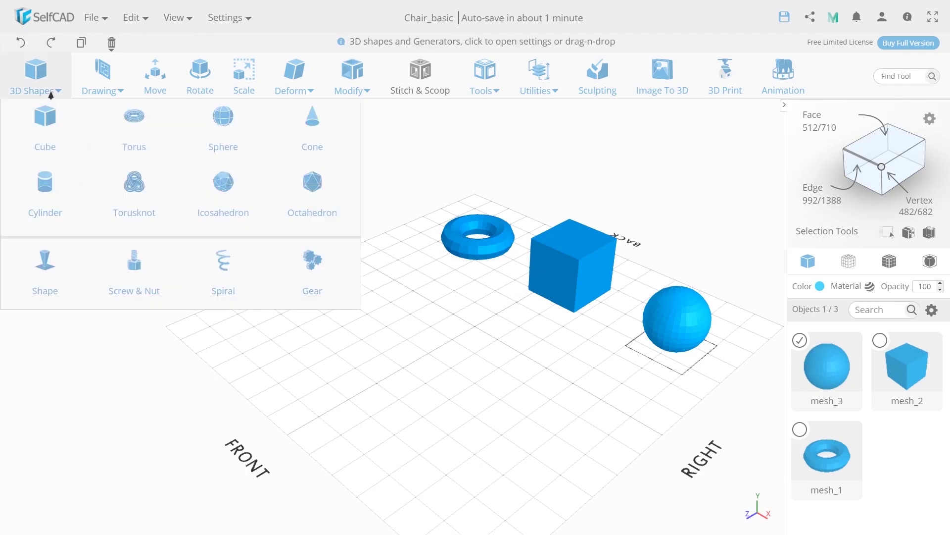
{"action": "left_click", "coordinate": [49, 126]}
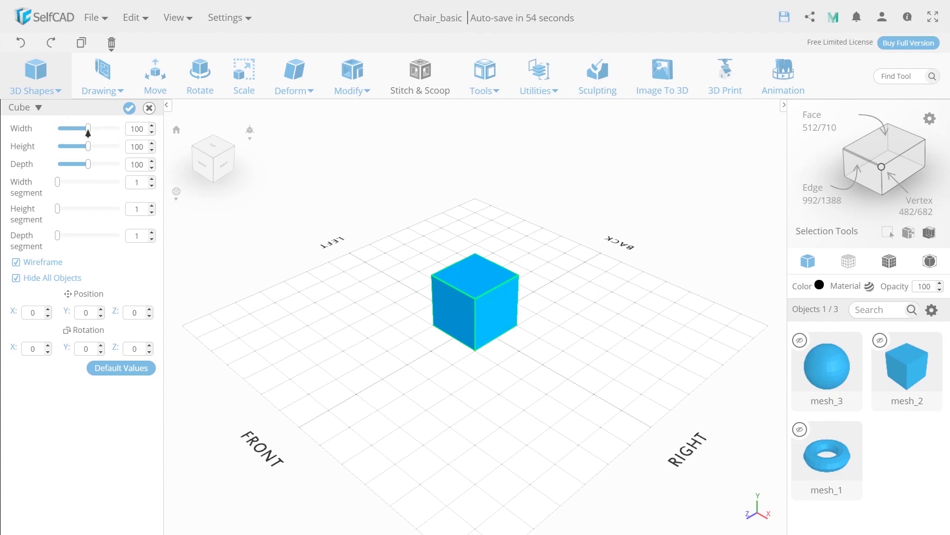
{"action": "mouse_move", "coordinate": [89, 129]}
{"action": "left_mouse_down"}
{"action": "mouse_move", "coordinate": [100, 129]}
{"action": "mouse_move", "coordinate": [87, 144]}
{"action": "mouse_move", "coordinate": [96, 144]}
{"action": "left_mouse_up"}
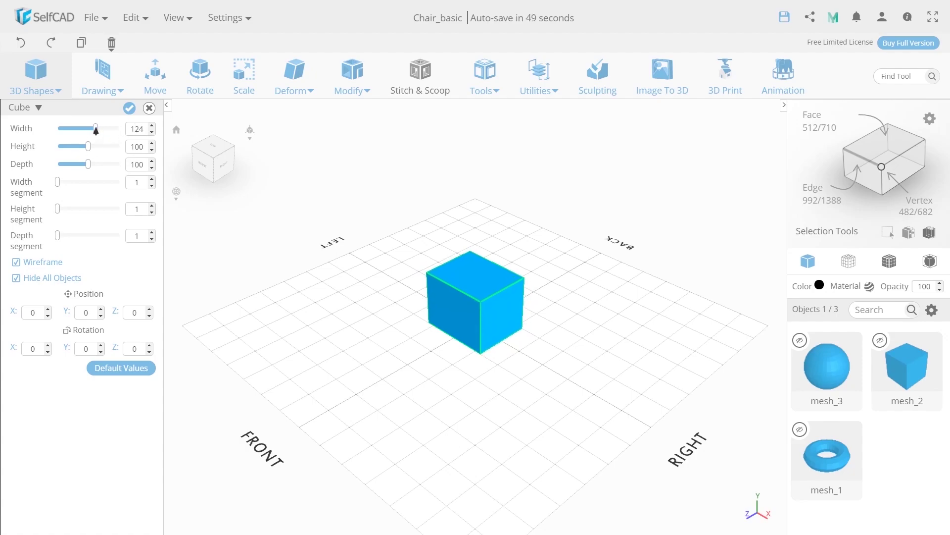
{"action": "mouse_move", "coordinate": [95, 130]}
{"action": "left_mouse_down"}
{"action": "mouse_move", "coordinate": [76, 132]}
{"action": "mouse_move", "coordinate": [89, 131]}
{"action": "left_mouse_up"}
{"action": "double_click", "coordinate": [135, 128]}
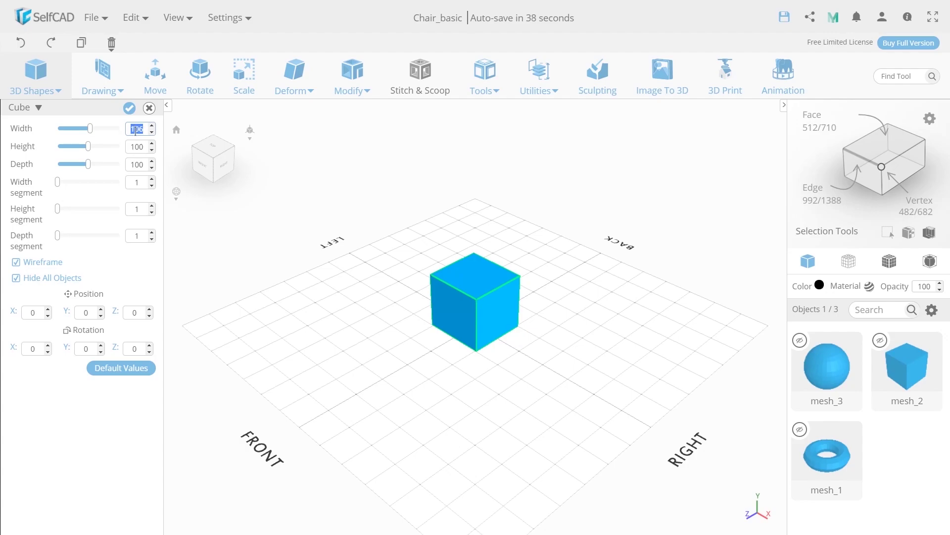
{"action": "type", "text": "300"}
{"action": "key", "text": "Return"}
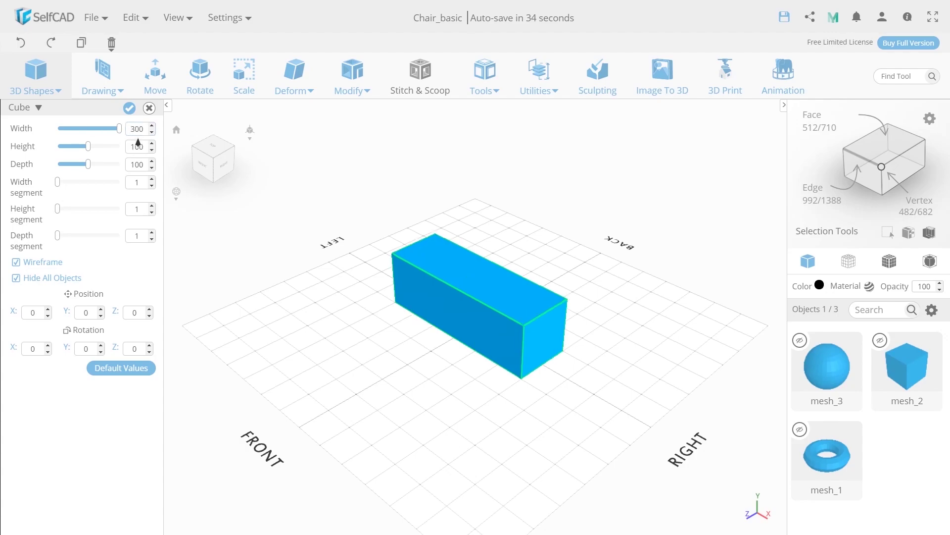
Adjust the cube's width up and down in increments of one, ending at 314.
{"action": "left_click", "coordinate": [152, 125]}
{"action": "left_click", "coordinate": [152, 125]}
{"action": "left_click", "coordinate": [152, 125]}
{"action": "left_click", "coordinate": [152, 133]}
{"action": "left_click", "coordinate": [152, 132]}
{"action": "left_click", "coordinate": [152, 132]}
{"action": "left_click", "coordinate": [152, 125]}
{"action": "left_click", "coordinate": [153, 127]}
{"action": "left_click", "coordinate": [153, 126]}
{"action": "left_click", "coordinate": [153, 127]}
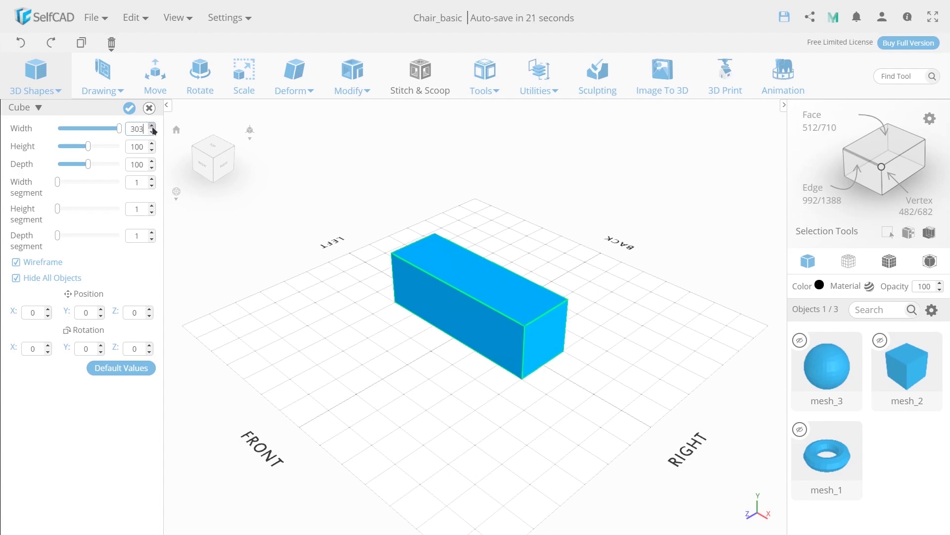
{"action": "left_click", "coordinate": [153, 126]}
{"action": "left_click", "coordinate": [153, 126]}
{"action": "left_click", "coordinate": [153, 126]}
{"action": "left_click", "coordinate": [153, 126]}
{"action": "left_click", "coordinate": [153, 127]}
{"action": "left_click", "coordinate": [153, 126]}
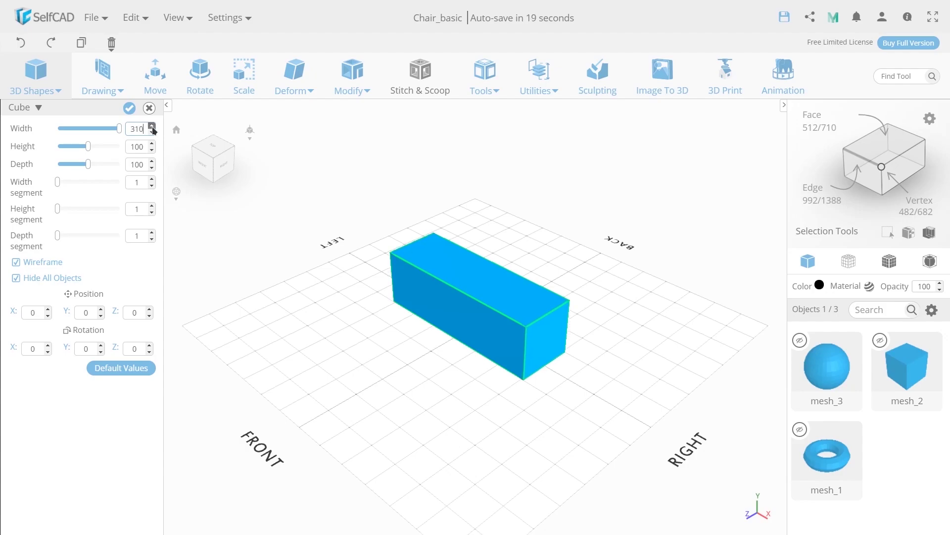
{"action": "left_click", "coordinate": [153, 126]}
{"action": "left_click", "coordinate": [153, 126]}
{"action": "left_click", "coordinate": [153, 126]}
{"action": "left_click", "coordinate": [153, 127]}
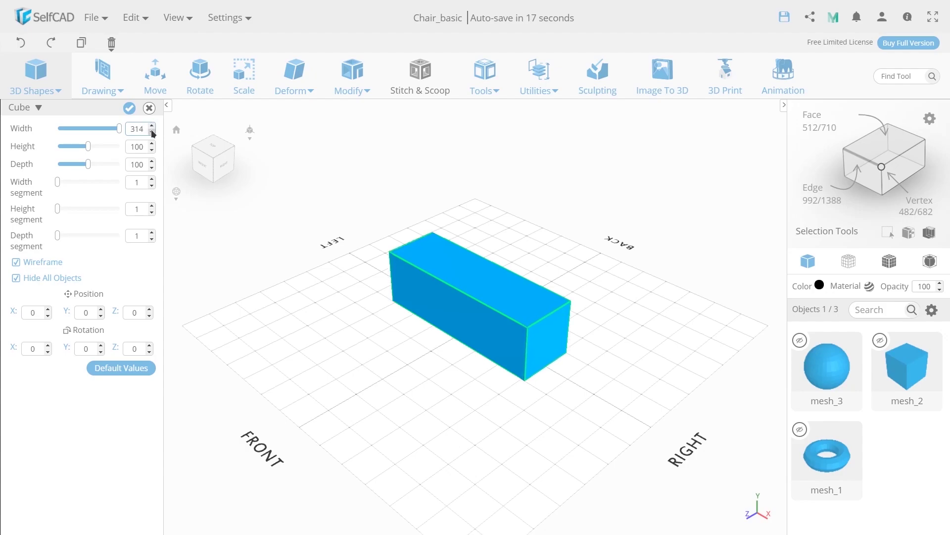
Resize the cube to width 117, height 87 and depth 101, with 5 width, 5 height and 6 depth segments.
{"action": "left_click_drag", "start_coordinate": [119, 128], "coordinate": [89, 171]}
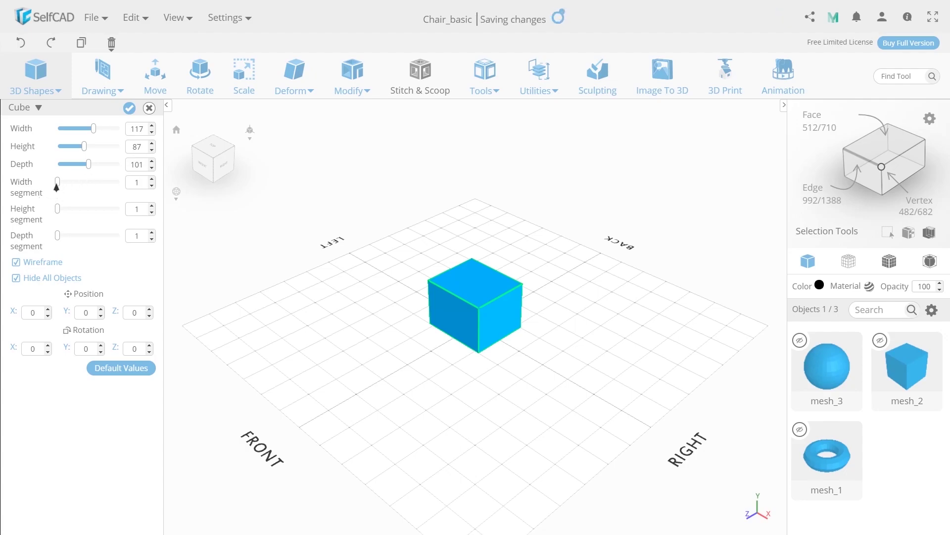
{"action": "mouse_move", "coordinate": [59, 186]}
{"action": "left_mouse_down"}
{"action": "mouse_move", "coordinate": [85, 192]}
{"action": "mouse_move", "coordinate": [64, 192]}
{"action": "mouse_move", "coordinate": [81, 192]}
{"action": "mouse_move", "coordinate": [73, 193]}
{"action": "left_mouse_up"}
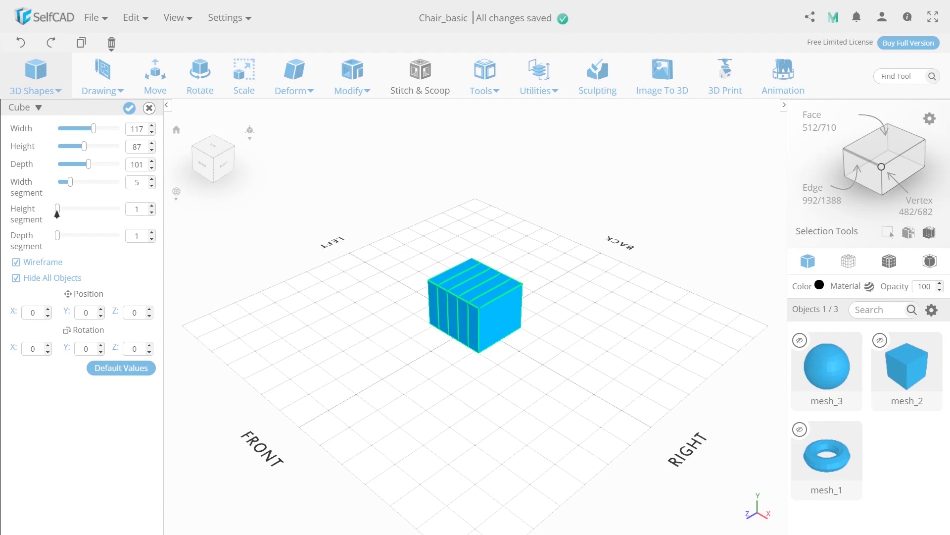
{"action": "left_click_drag", "start_coordinate": [57, 210], "coordinate": [74, 236]}
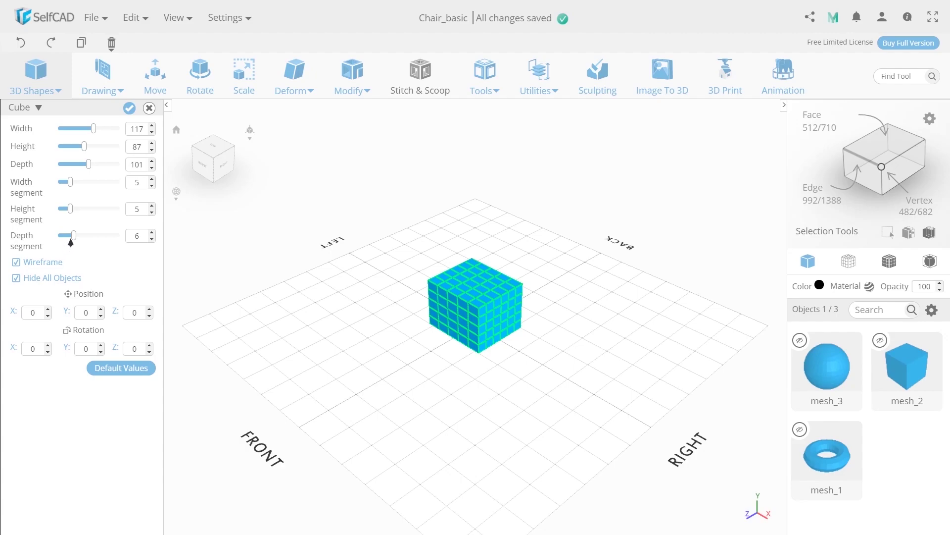
Show the other scene objects alongside the cube preview and hide them again.
{"action": "left_click", "coordinate": [16, 279]}
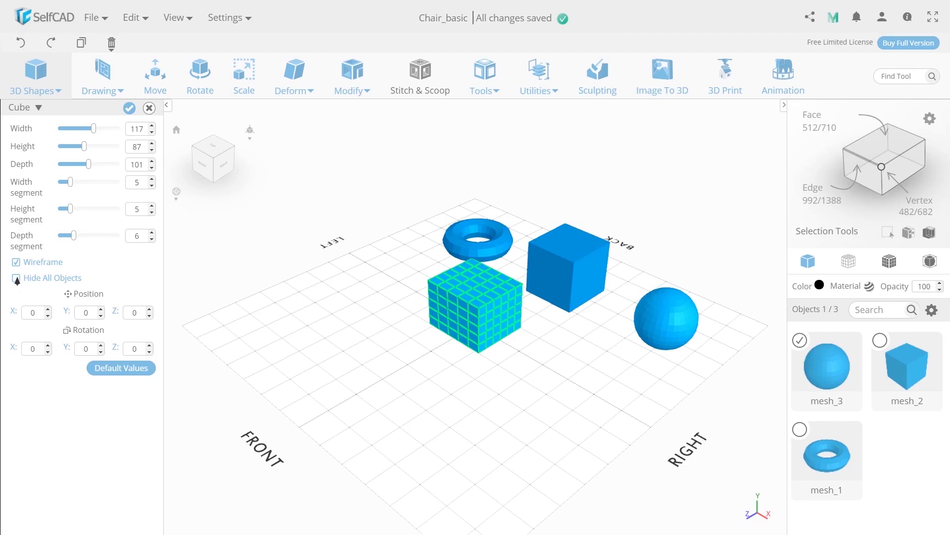
{"action": "left_click", "coordinate": [16, 279]}
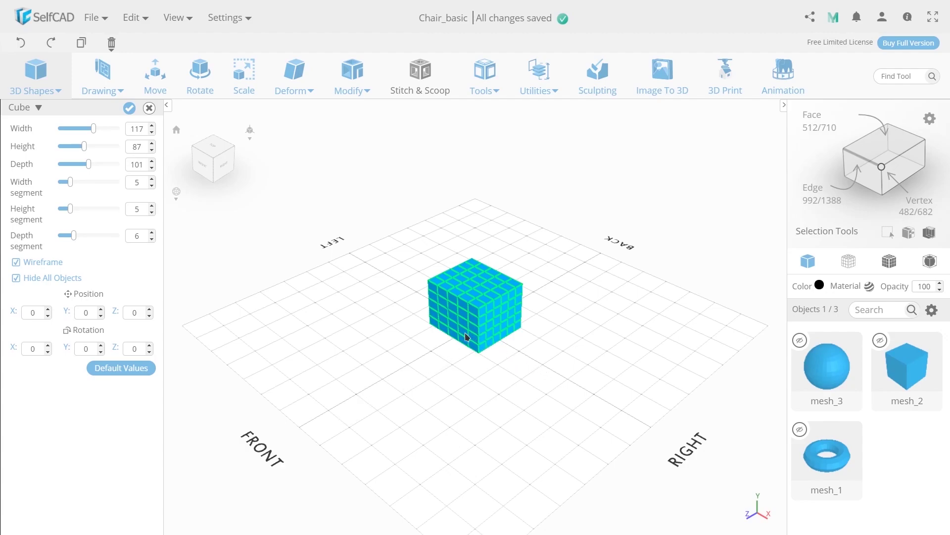
Position the cube at X 37, Y 13 and Z 45.
{"action": "double_click", "coordinate": [38, 309]}
{"action": "type", "text": "37"}
{"action": "double_click", "coordinate": [86, 313]}
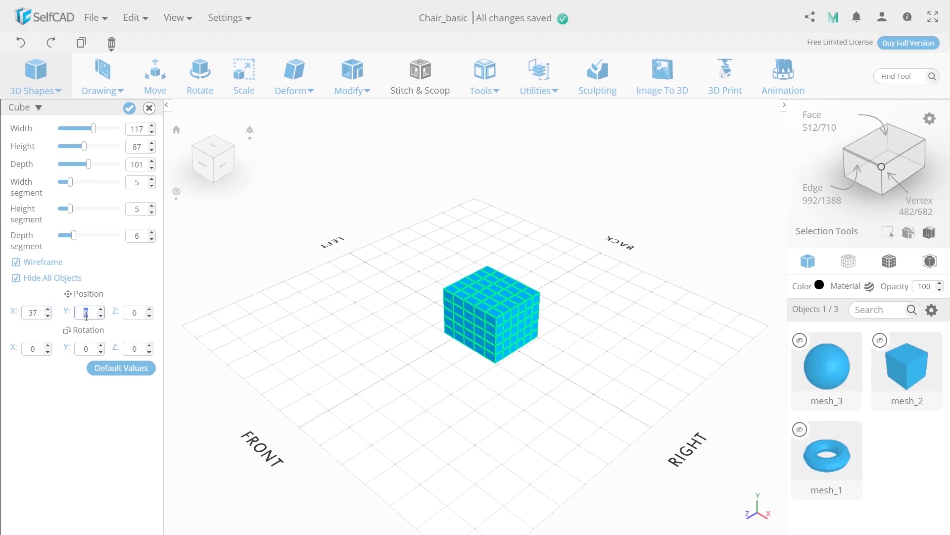
{"action": "type", "text": "13"}
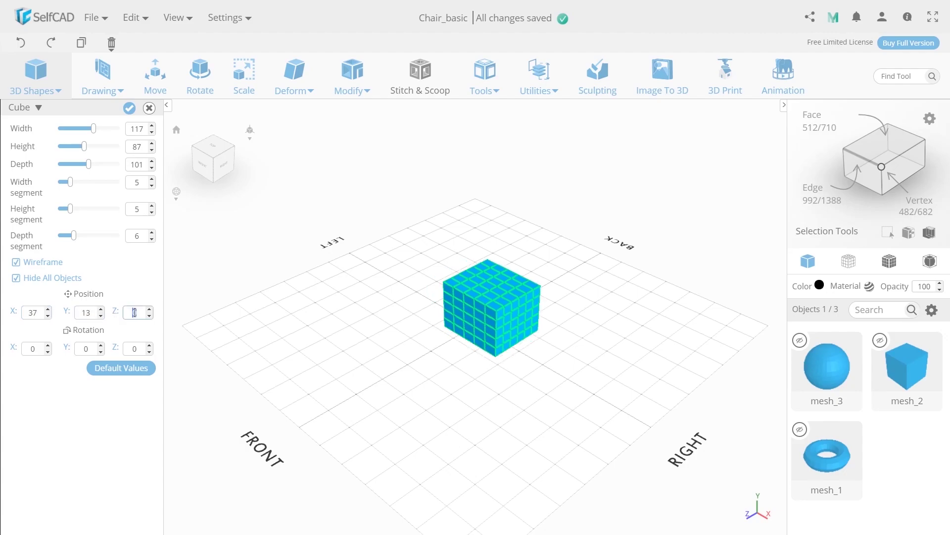
{"action": "double_click", "coordinate": [135, 313]}
{"action": "type", "text": "45"}
{"action": "key", "text": "Return"}
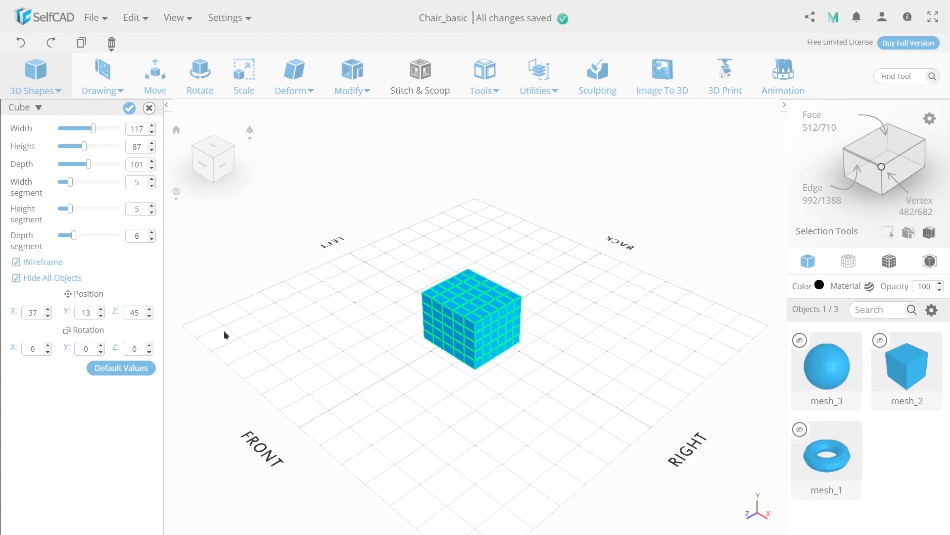
Rotate the cube to X 13, Y 78 and Z 11.
{"action": "double_click", "coordinate": [36, 349]}
{"action": "type", "text": "13"}
{"action": "key", "text": "Return"}
{"action": "double_click", "coordinate": [90, 349]}
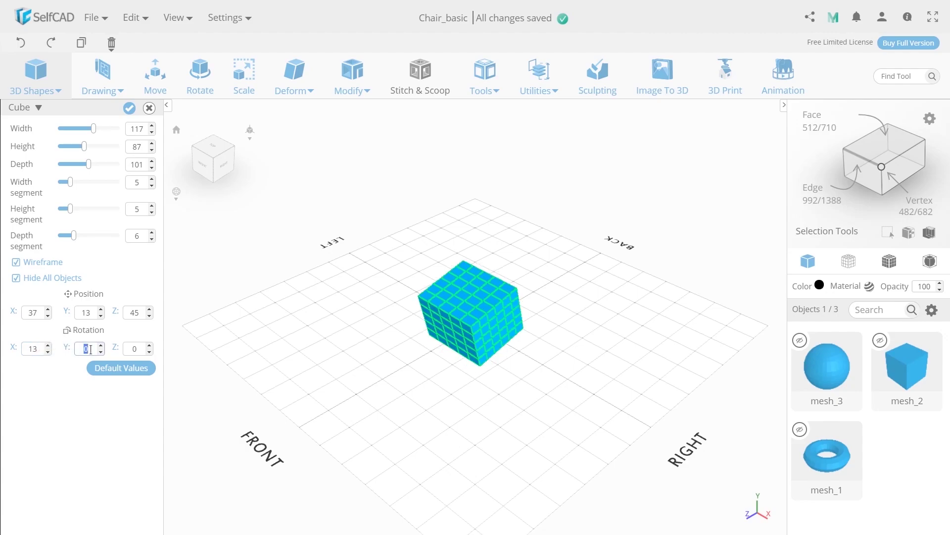
{"action": "type", "text": "78"}
{"action": "key", "text": "Return"}
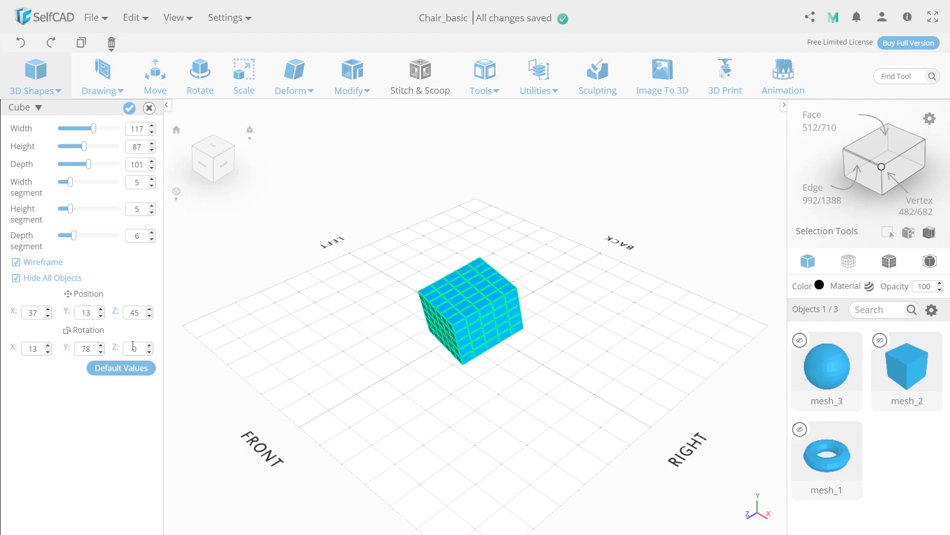
{"action": "double_click", "coordinate": [141, 348]}
{"action": "type", "text": "11"}
{"action": "key", "text": "Return"}
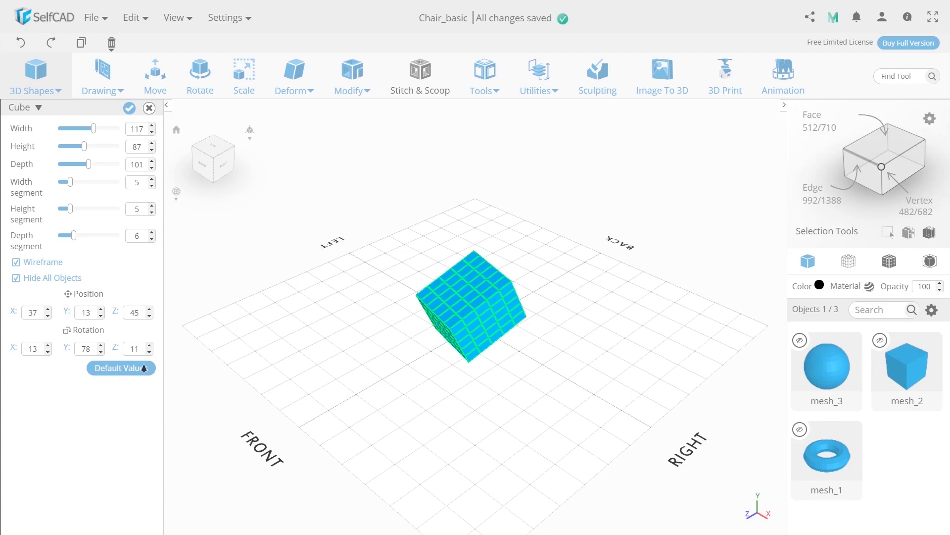
Reset all cube parameters to their default values and create the cube.
{"action": "left_click", "coordinate": [113, 369]}
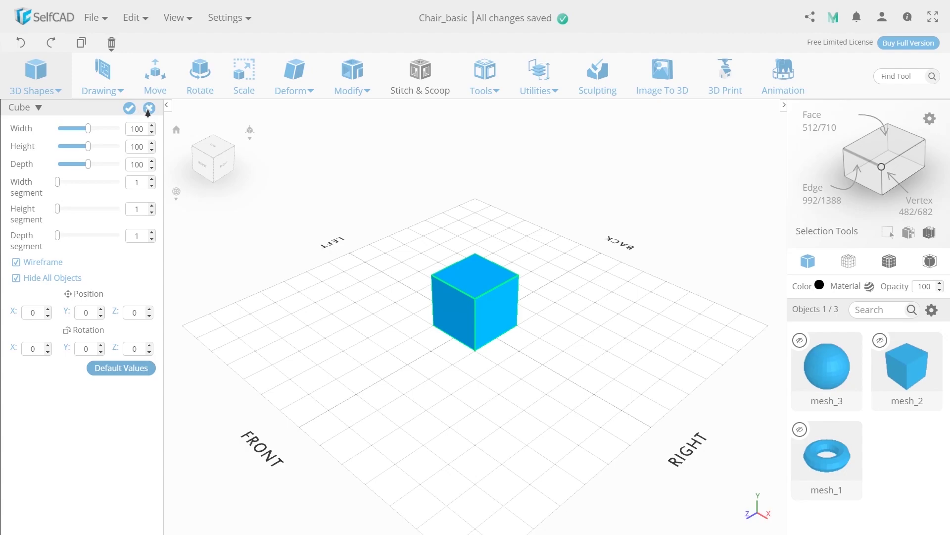
{"action": "left_click", "coordinate": [130, 107]}
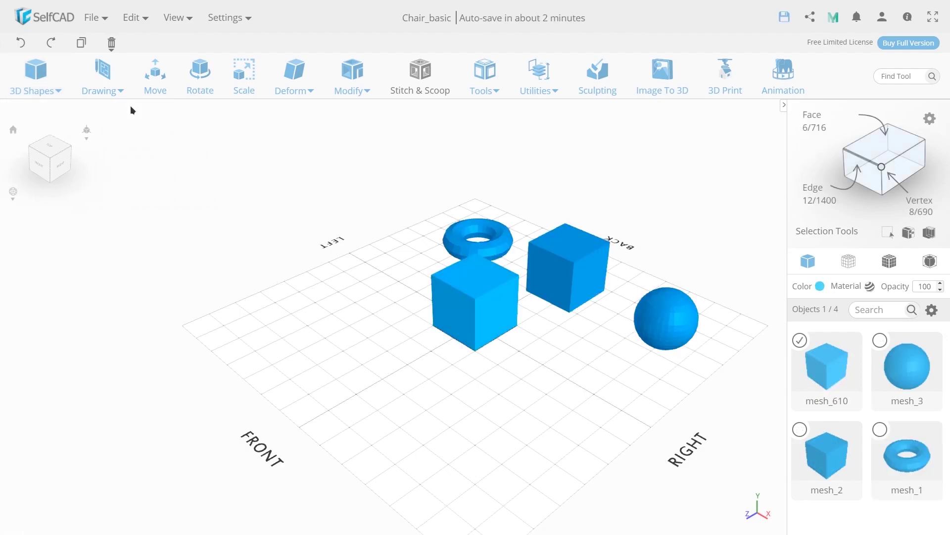
Start a new torus with adjustable parameters, a ring radius of 108 and a tube radius of 16.
{"action": "left_click", "coordinate": [35, 74]}
{"action": "left_click", "coordinate": [129, 112]}
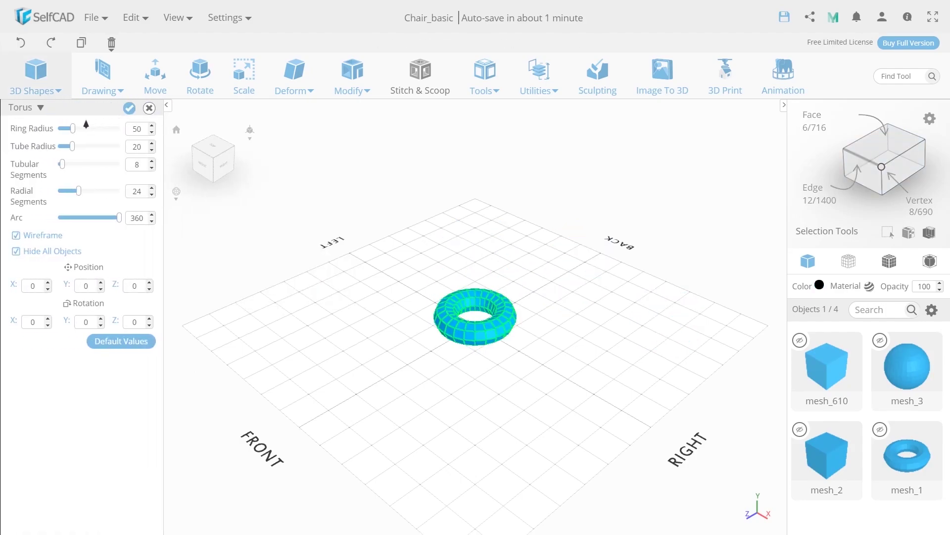
{"action": "mouse_move", "coordinate": [73, 132]}
{"action": "left_mouse_down"}
{"action": "mouse_move", "coordinate": [89, 130]}
{"action": "mouse_move", "coordinate": [70, 149]}
{"action": "mouse_move", "coordinate": [89, 149]}
{"action": "mouse_move", "coordinate": [61, 152]}
{"action": "mouse_move", "coordinate": [76, 155]}
{"action": "mouse_move", "coordinate": [72, 141]}
{"action": "mouse_move", "coordinate": [92, 137]}
{"action": "left_mouse_up"}
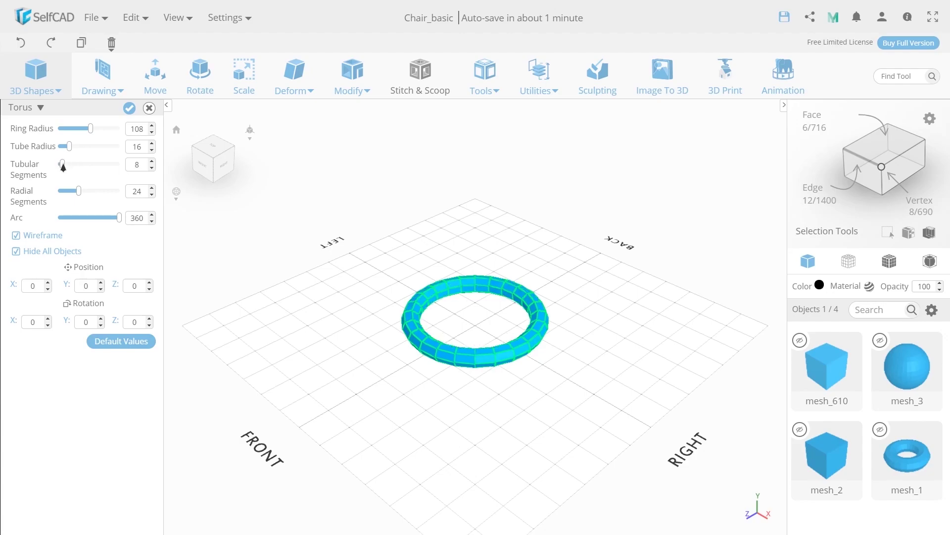
Give the torus 20 tubular segments, 15 radial segments and an arc of 178.
{"action": "left_click_drag", "start_coordinate": [62, 166], "coordinate": [76, 169]}
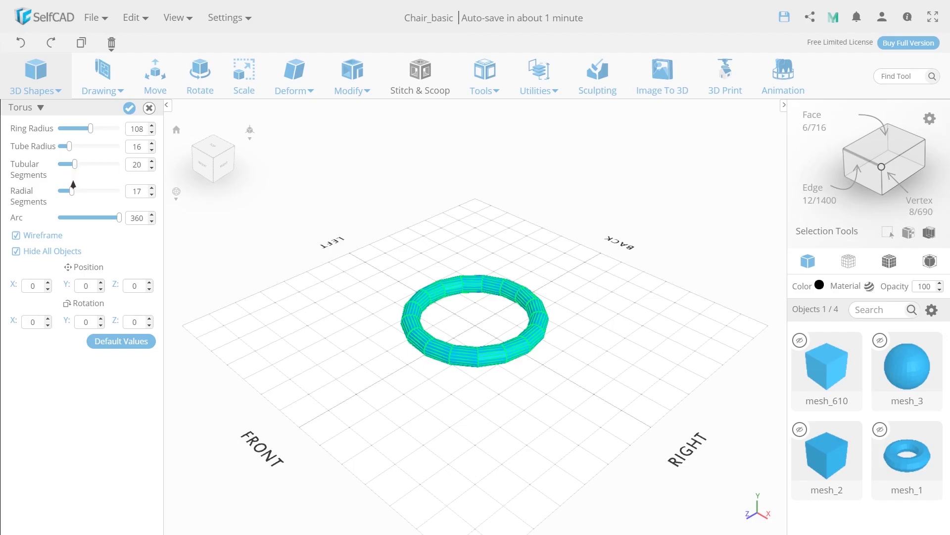
{"action": "mouse_move", "coordinate": [73, 195]}
{"action": "left_mouse_down"}
{"action": "mouse_move", "coordinate": [95, 193]}
{"action": "mouse_move", "coordinate": [60, 192]}
{"action": "left_mouse_up"}
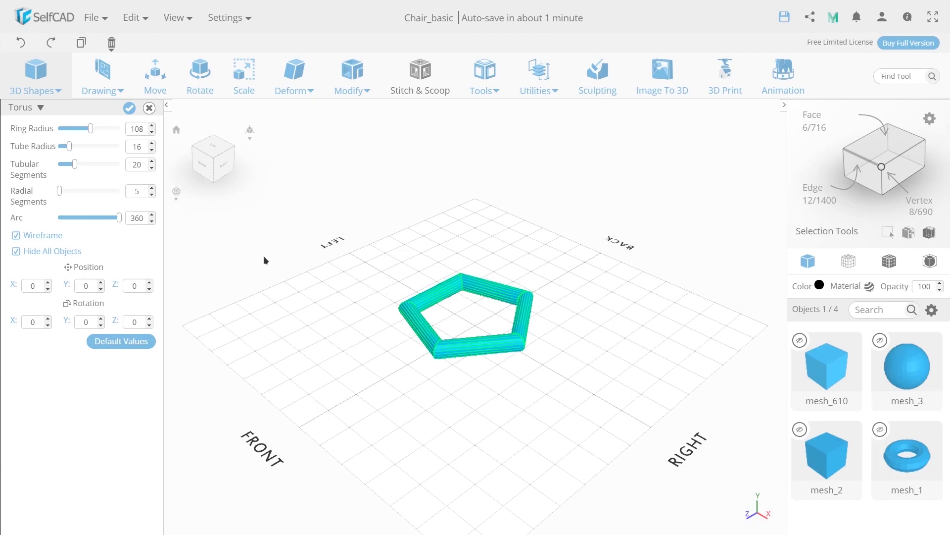
{"action": "left_click_drag", "start_coordinate": [59, 192], "coordinate": [70, 193]}
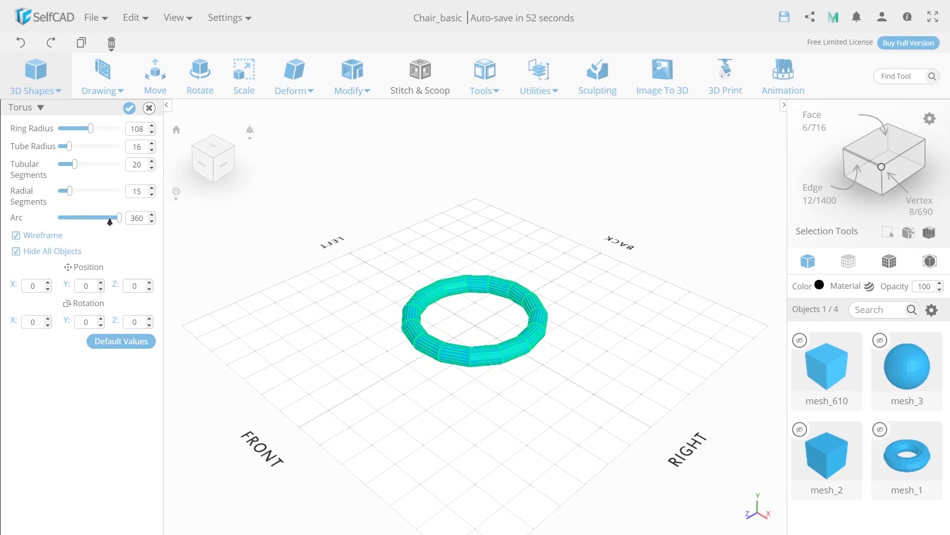
{"action": "left_click_drag", "start_coordinate": [119, 222], "coordinate": [88, 226]}
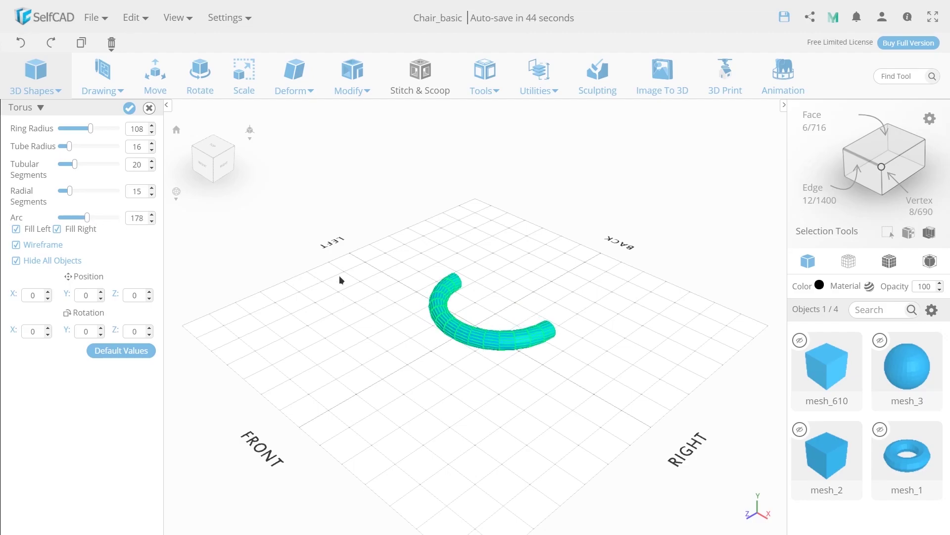
Turn the torus's Fill Left and Fill Right end caps off and back on, one after the other.
{"action": "right_click_drag", "start_coordinate": [339, 278], "coordinate": [307, 278]}
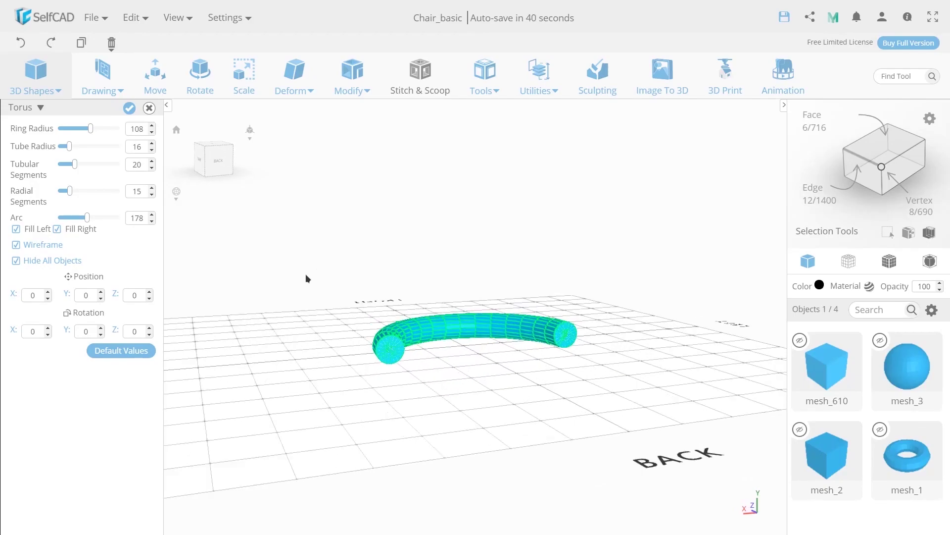
{"action": "scroll", "coordinate": [305, 275], "scroll_direction": "up", "scroll_amount": 1}
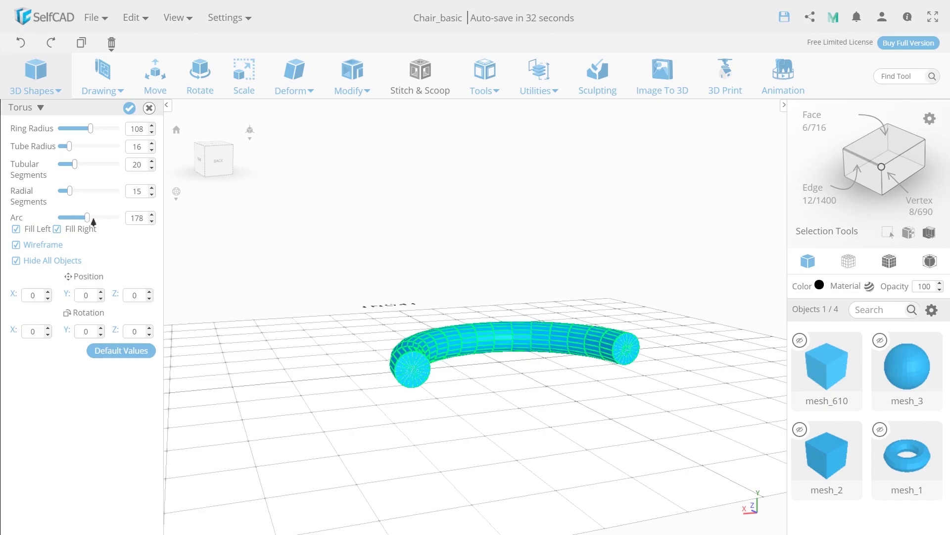
{"action": "left_click", "coordinate": [17, 230]}
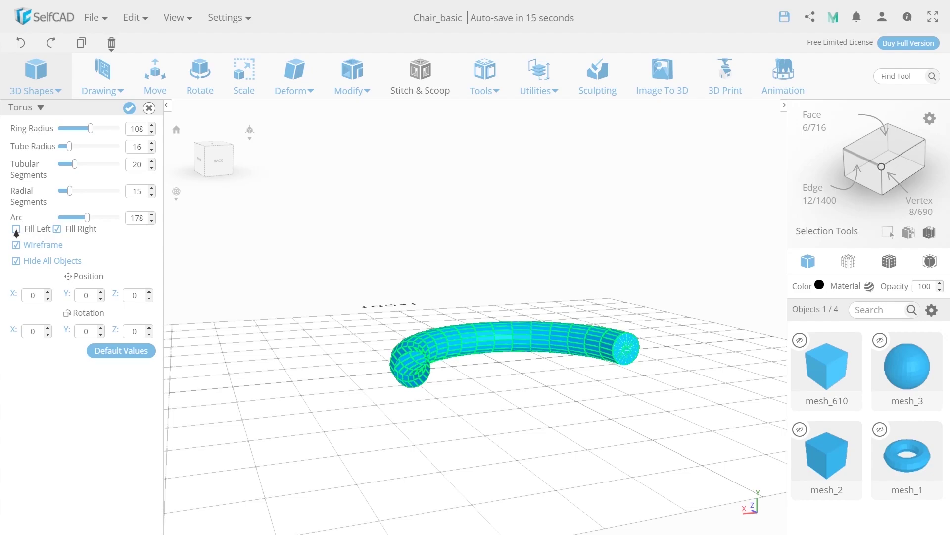
{"action": "left_click", "coordinate": [16, 230]}
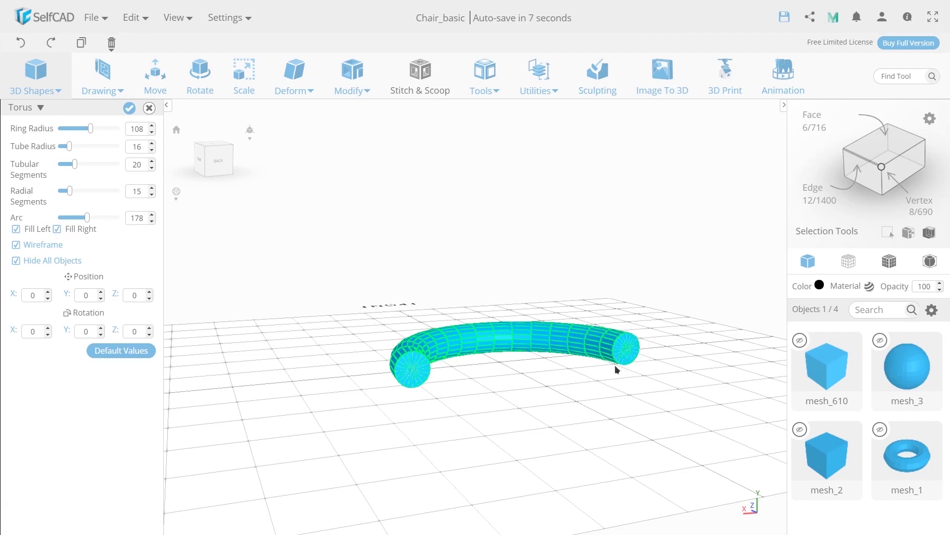
{"action": "left_click", "coordinate": [57, 229]}
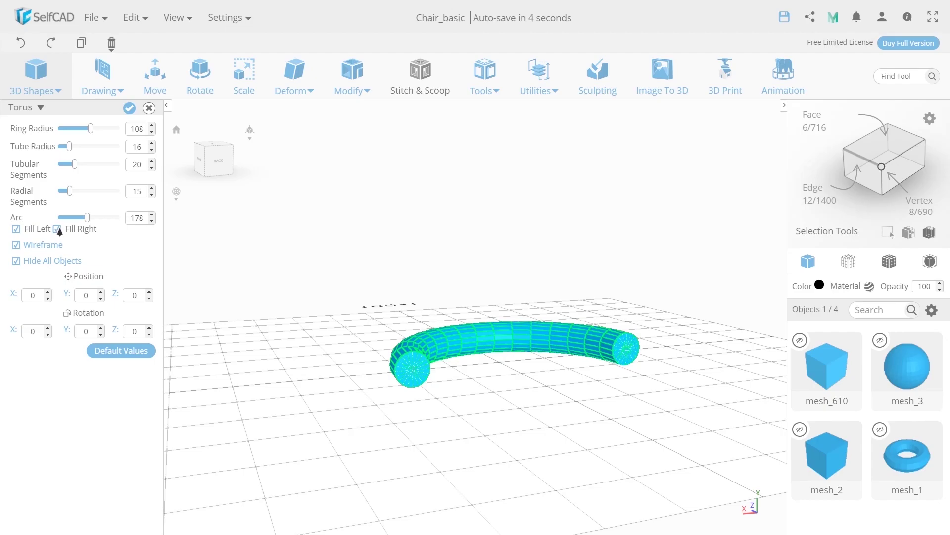
{"action": "left_click", "coordinate": [16, 230]}
{"action": "left_click", "coordinate": [16, 230]}
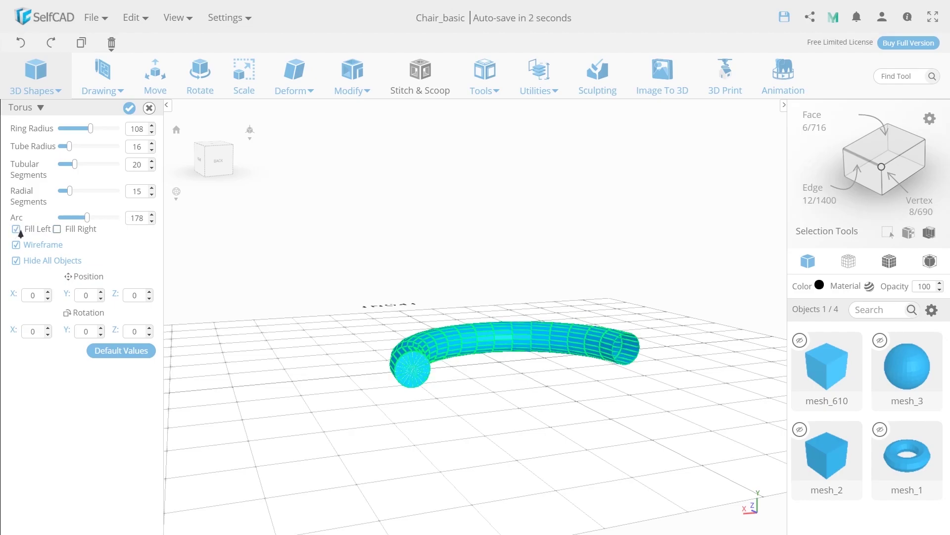
{"action": "left_click", "coordinate": [55, 230]}
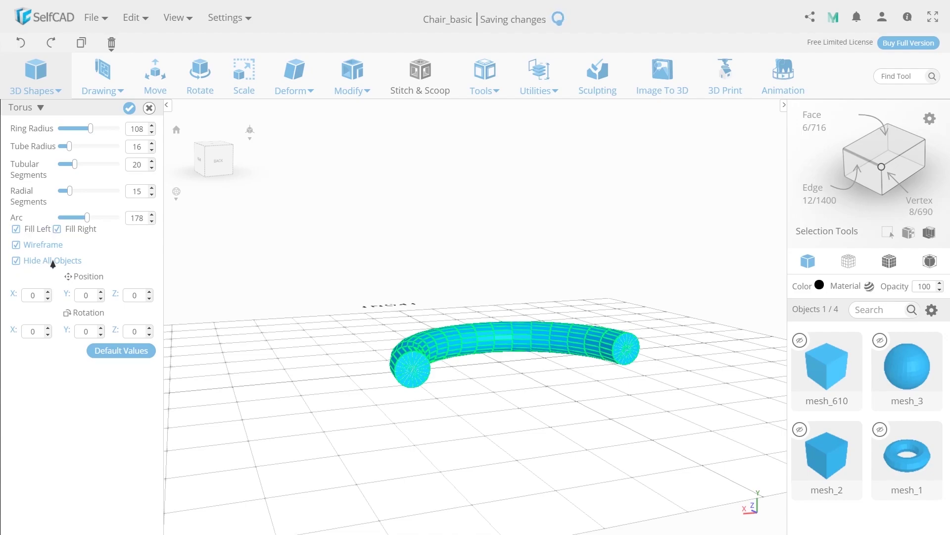
Toggle the wireframe and Hide All Objects options off and back on, and create the torus.
{"action": "left_click", "coordinate": [16, 245]}
{"action": "left_click", "coordinate": [16, 245]}
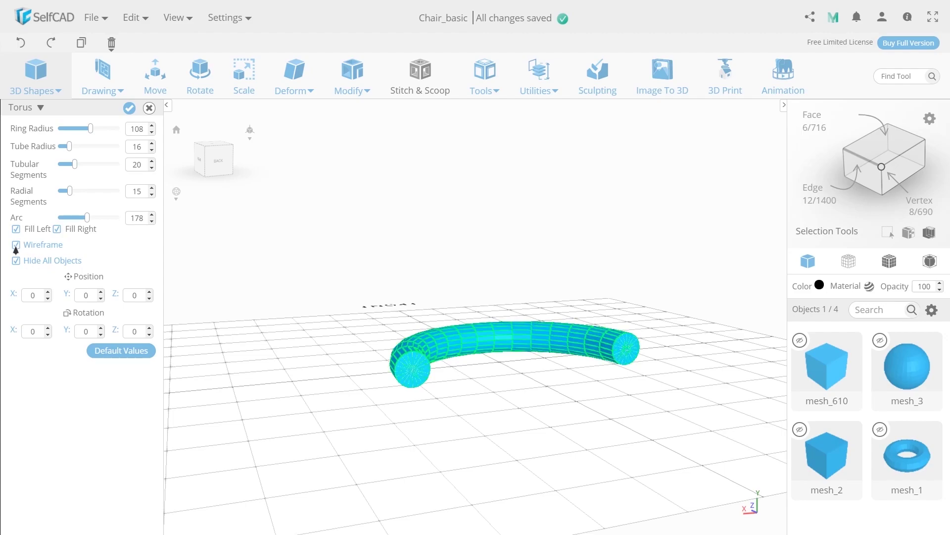
{"action": "left_click", "coordinate": [18, 262]}
{"action": "left_click", "coordinate": [18, 263]}
{"action": "left_click", "coordinate": [129, 108]}
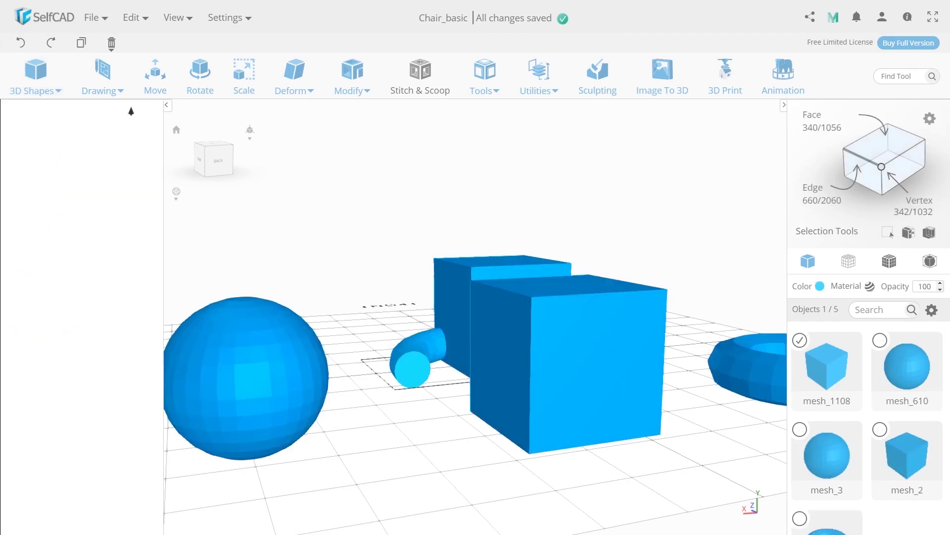
Create a cone with a height of 132, 11 horizontal segments and an arc of 301, and move it 218 along X.
{"action": "left_click_drag", "start_coordinate": [448, 395], "coordinate": [638, 426]}
{"action": "left_click", "coordinate": [37, 81]}
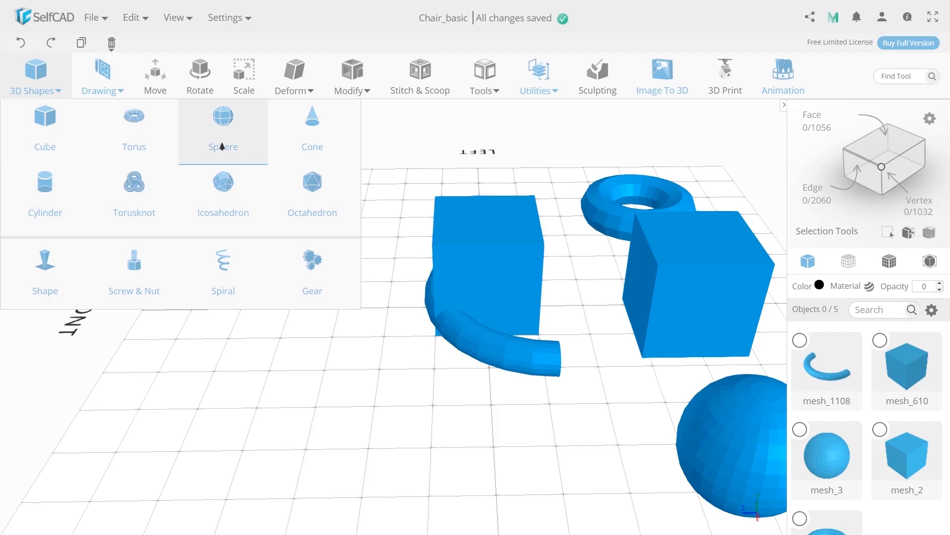
{"action": "left_click", "coordinate": [308, 139]}
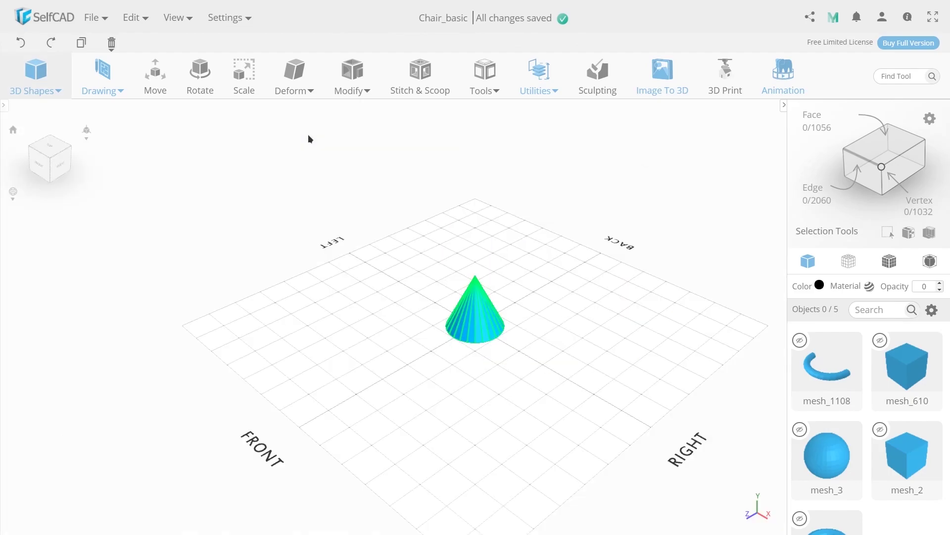
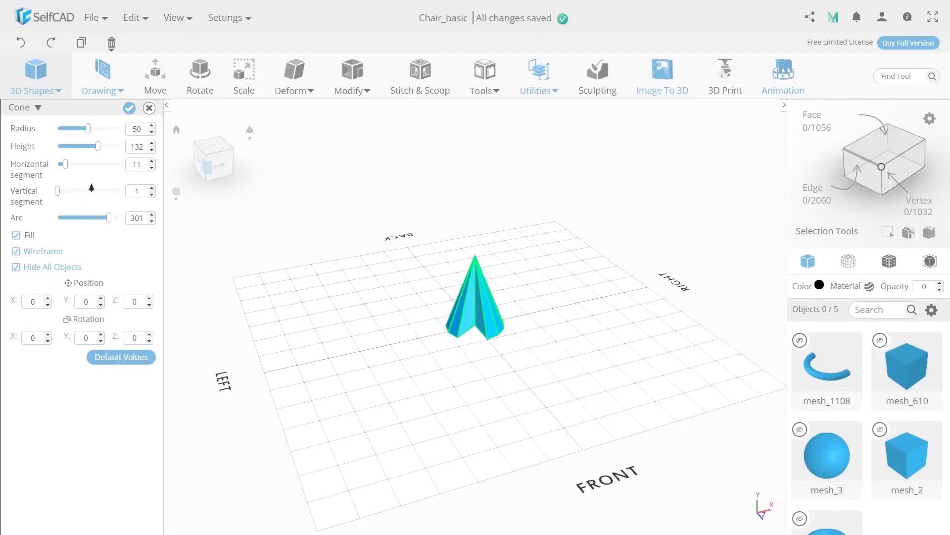
{"action": "left_click", "coordinate": [129, 108]}
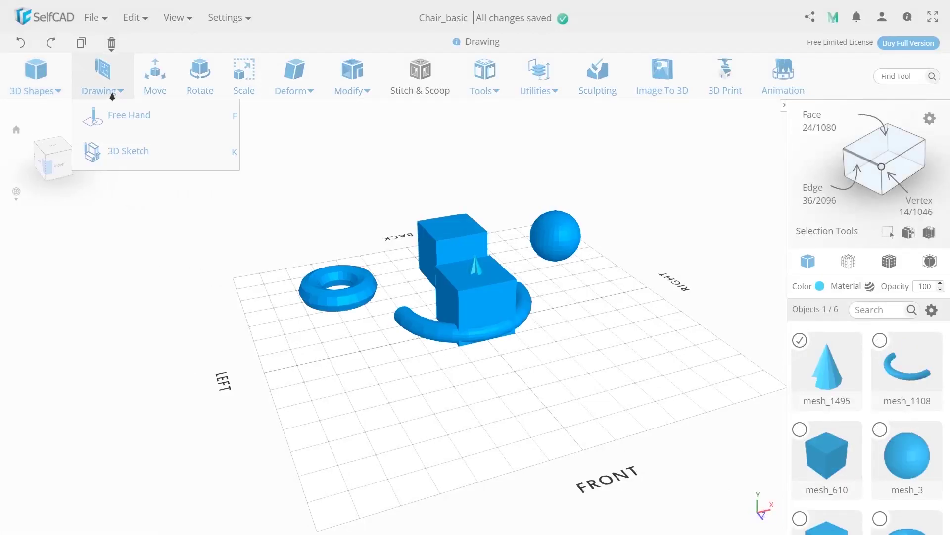
{"action": "left_click", "coordinate": [148, 86]}
{"action": "left_click_drag", "start_coordinate": [497, 321], "coordinate": [611, 298]}
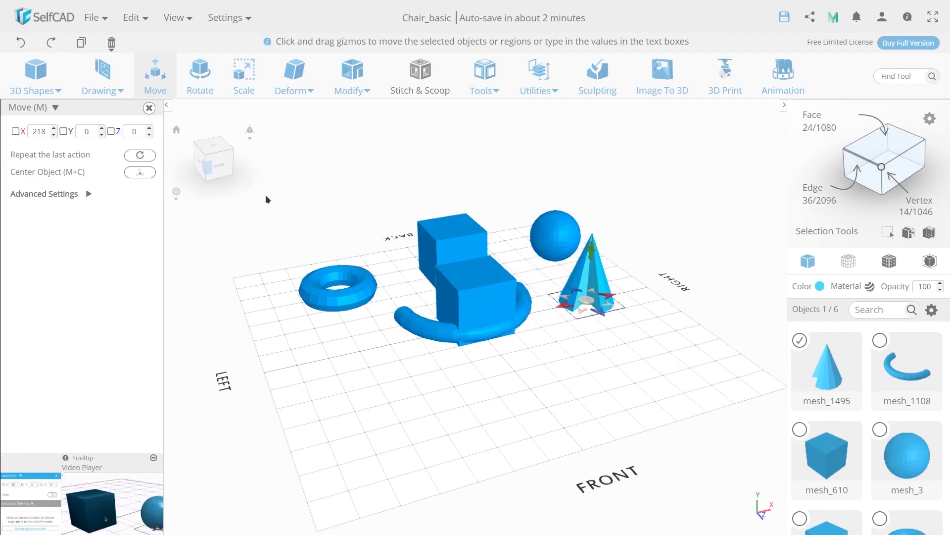
Start a new cylinder with a top radius of 100, bottom radius of 65, height of 60, 15 vertical segments and an arc of 91.
{"action": "left_click", "coordinate": [34, 88]}
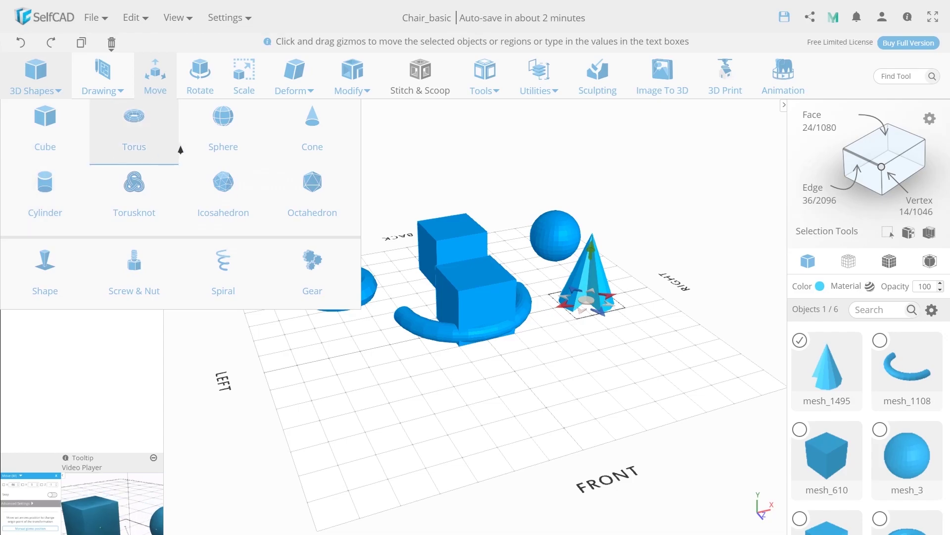
{"action": "left_click", "coordinate": [62, 198]}
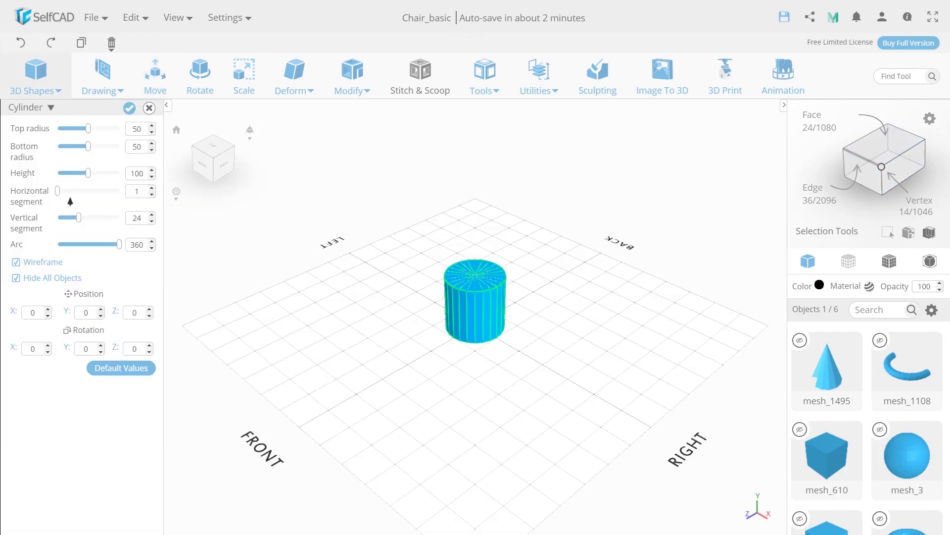
{"action": "left_click_drag", "start_coordinate": [98, 133], "coordinate": [117, 150]}
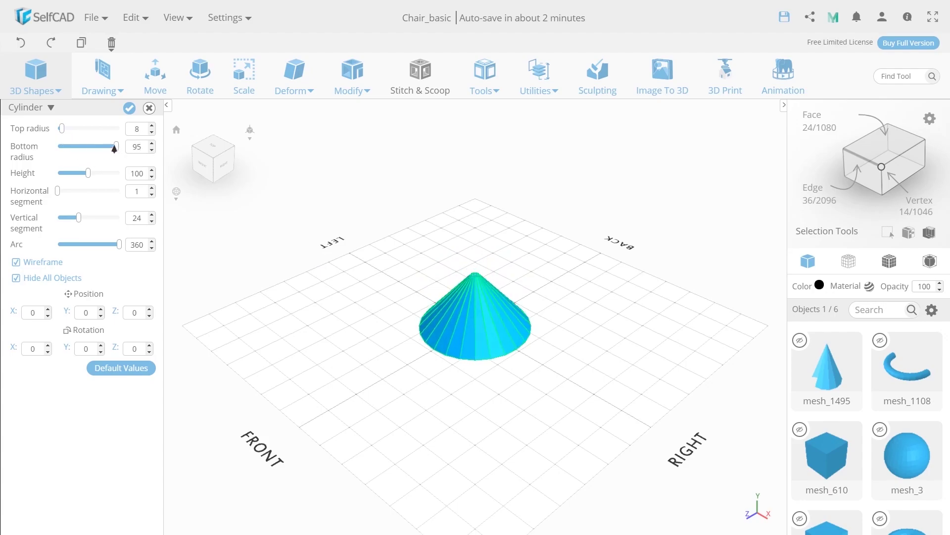
{"action": "left_click_drag", "start_coordinate": [63, 130], "coordinate": [73, 227]}
{"action": "left_click_drag", "start_coordinate": [119, 246], "coordinate": [73, 248]}
{"action": "left_click_drag", "start_coordinate": [227, 298], "coordinate": [736, 269]}
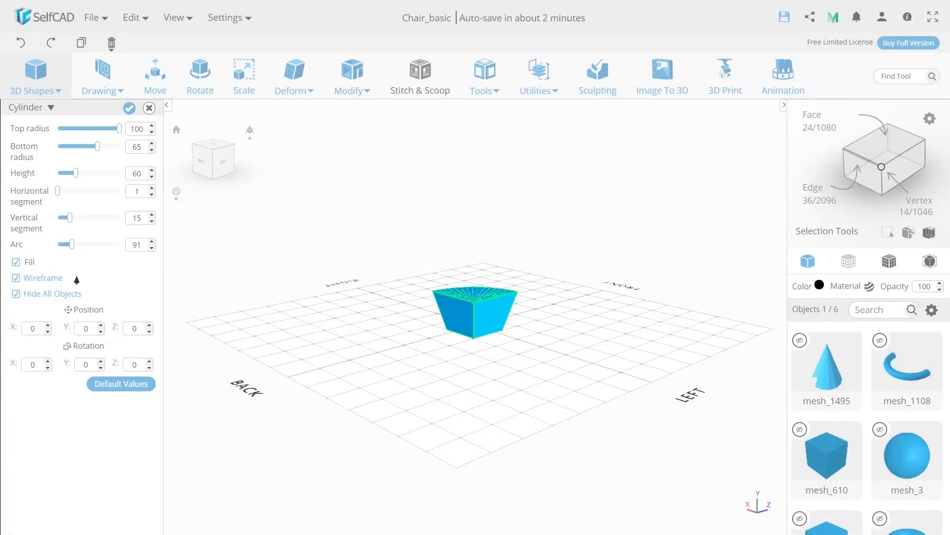
Turn the cylinder's Fill option off and back on, viewing its cut side from another angle.
{"action": "left_click", "coordinate": [15, 263]}
{"action": "left_click_drag", "start_coordinate": [246, 303], "coordinate": [180, 310]}
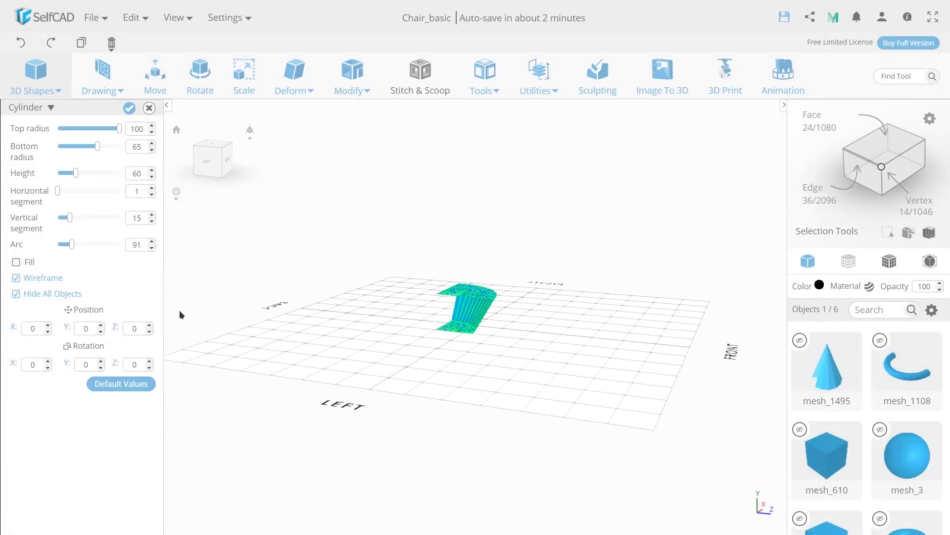
{"action": "left_click", "coordinate": [15, 263]}
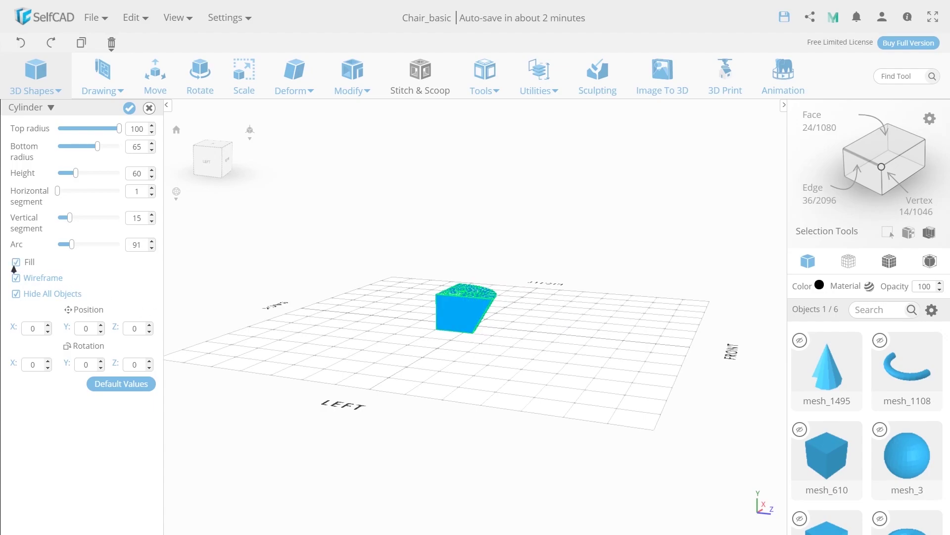
Create the cylinder wedge and move it 227 along Z, clear of the other shapes.
{"action": "left_click", "coordinate": [128, 108]}
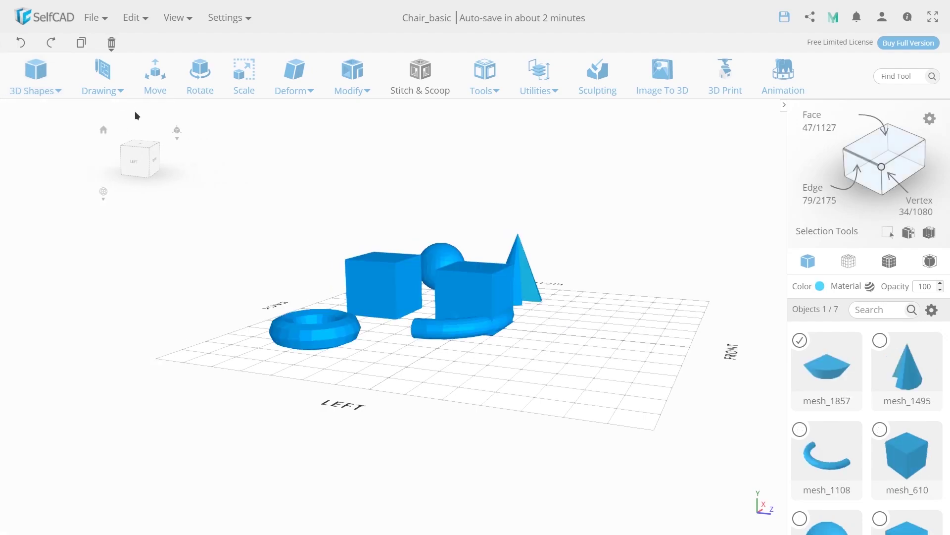
{"action": "left_click", "coordinate": [155, 79]}
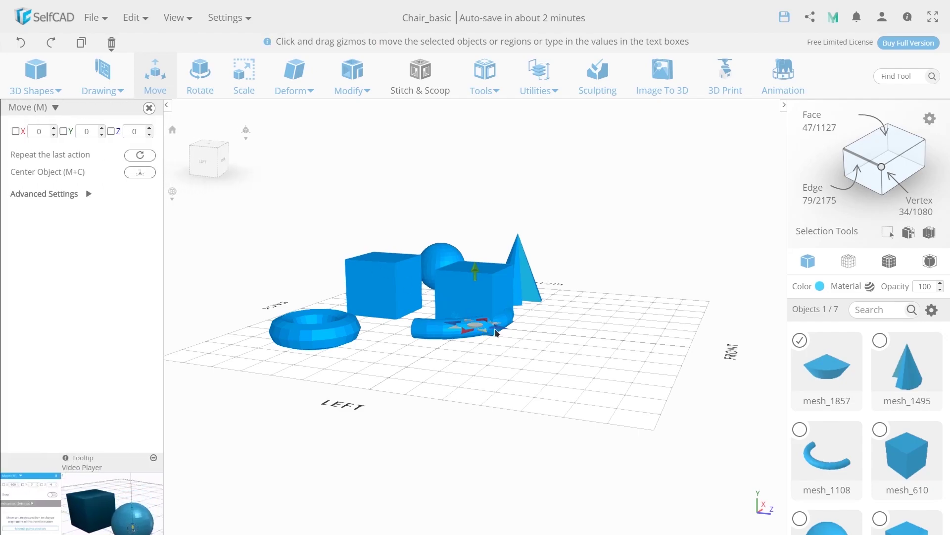
{"action": "left_click_drag", "start_coordinate": [498, 329], "coordinate": [635, 366]}
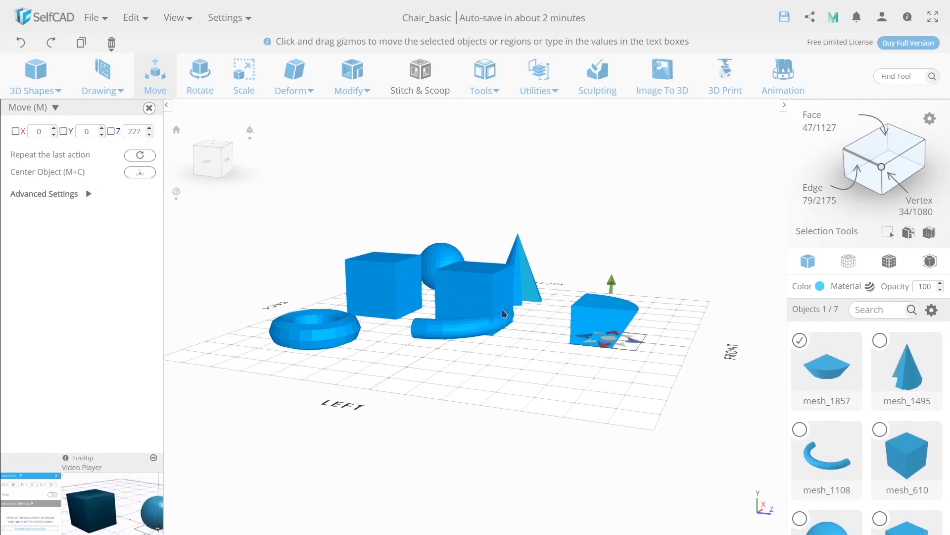
Start a torusknot with radius 65, tube radius 11, 3 tubular segments, 90 radial segments, 4 loops and 1 revolution.
{"action": "left_click", "coordinate": [45, 87]}
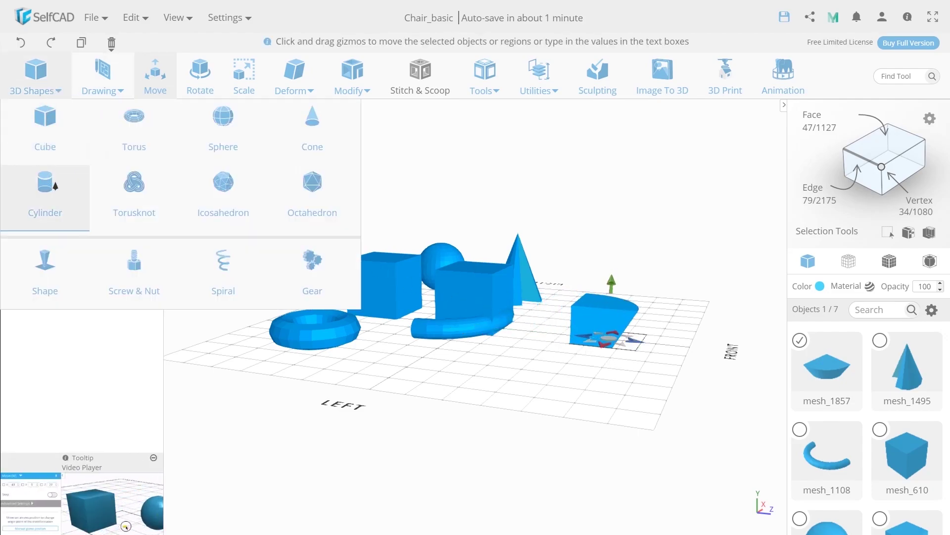
{"action": "left_click", "coordinate": [118, 188]}
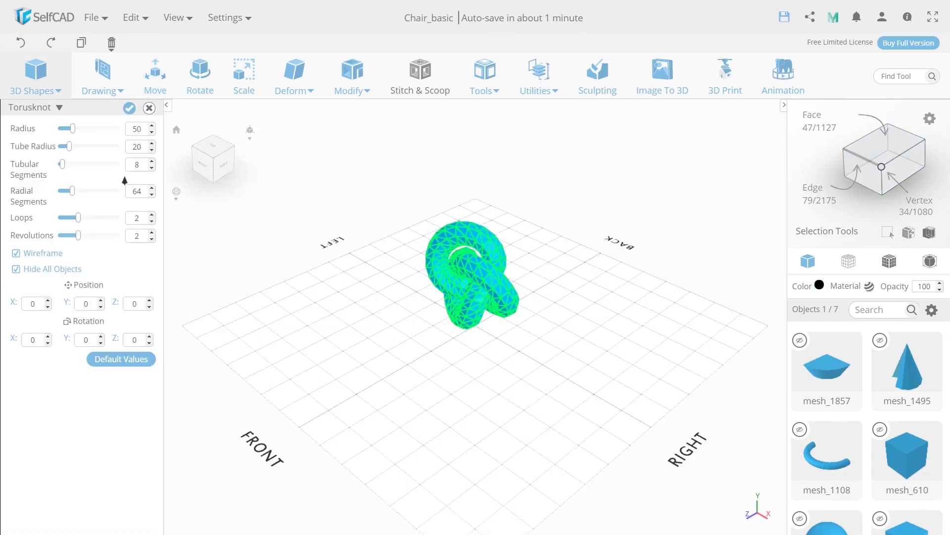
{"action": "left_click_drag", "start_coordinate": [71, 129], "coordinate": [55, 177]}
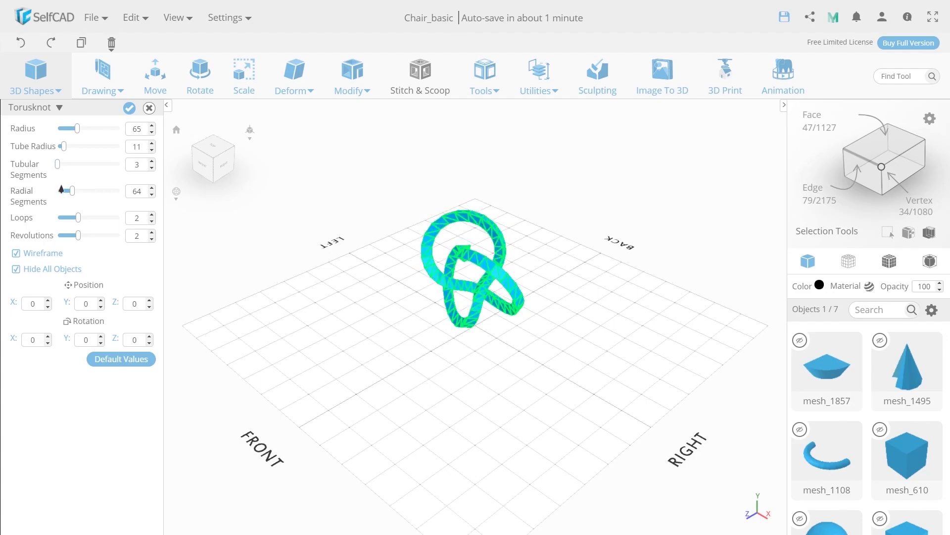
{"action": "left_click_drag", "start_coordinate": [98, 196], "coordinate": [121, 222]}
{"action": "left_click_drag", "start_coordinate": [385, 336], "coordinate": [152, 351]}
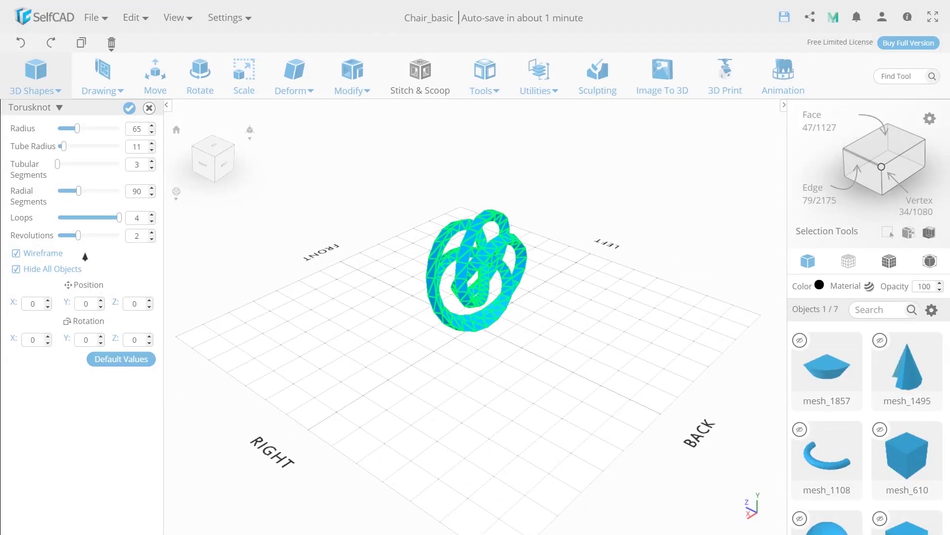
{"action": "left_click_drag", "start_coordinate": [79, 241], "coordinate": [55, 242]}
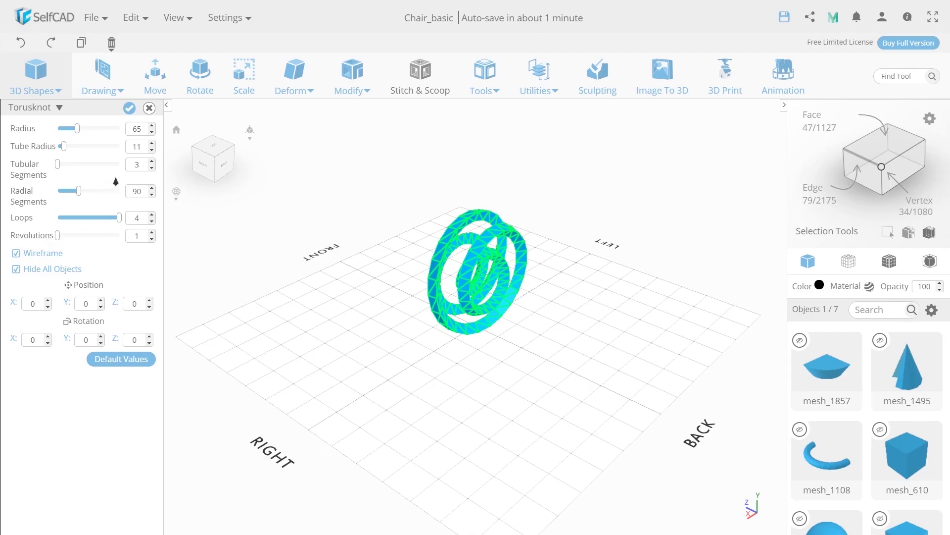
Create the torusknot and move it -205 along X and 269 along Z.
{"action": "left_click", "coordinate": [128, 112]}
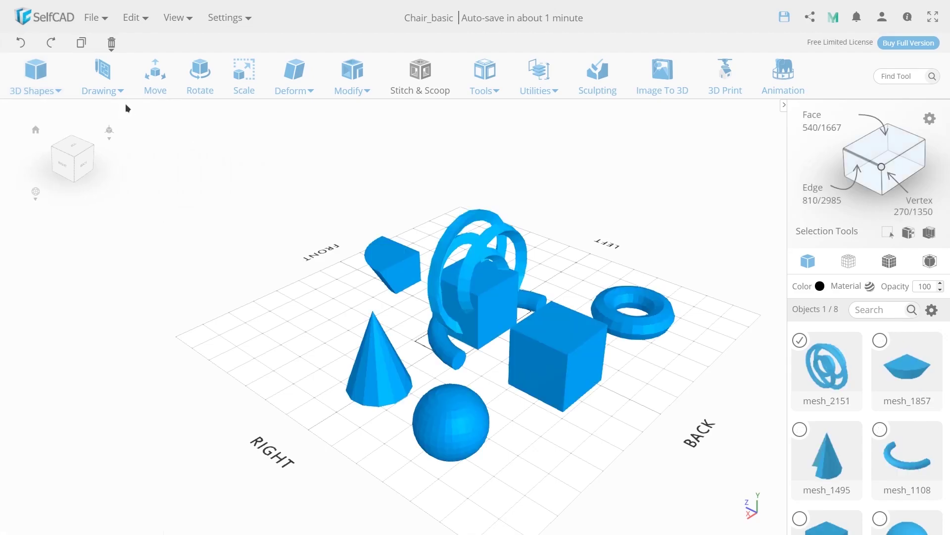
{"action": "left_click", "coordinate": [155, 79]}
{"action": "left_click_drag", "start_coordinate": [475, 324], "coordinate": [428, 264]}
{"action": "right_click_drag", "start_coordinate": [591, 261], "coordinate": [377, 256]}
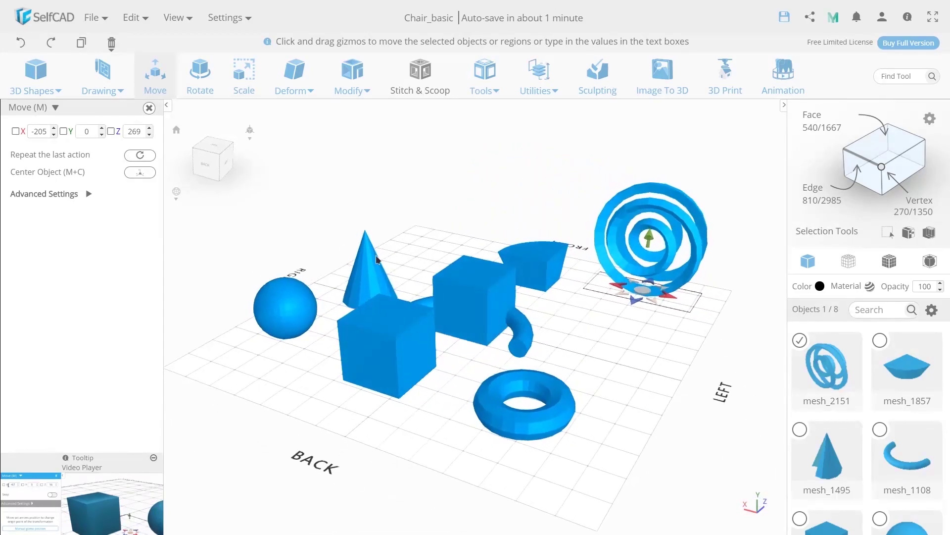
Create an icosahedron with a radius of 79 and 1 segment, and move it -241 along X.
{"action": "left_click", "coordinate": [35, 81]}
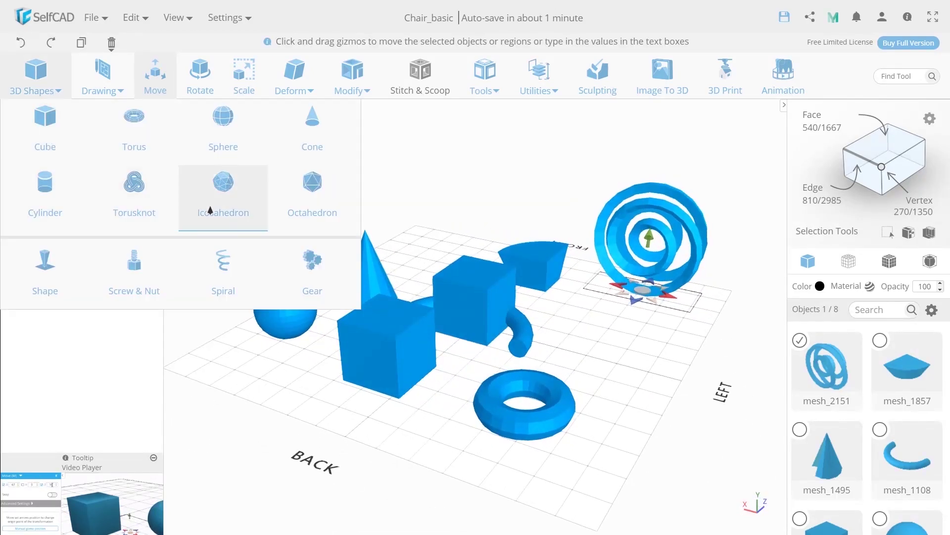
{"action": "left_click", "coordinate": [231, 188]}
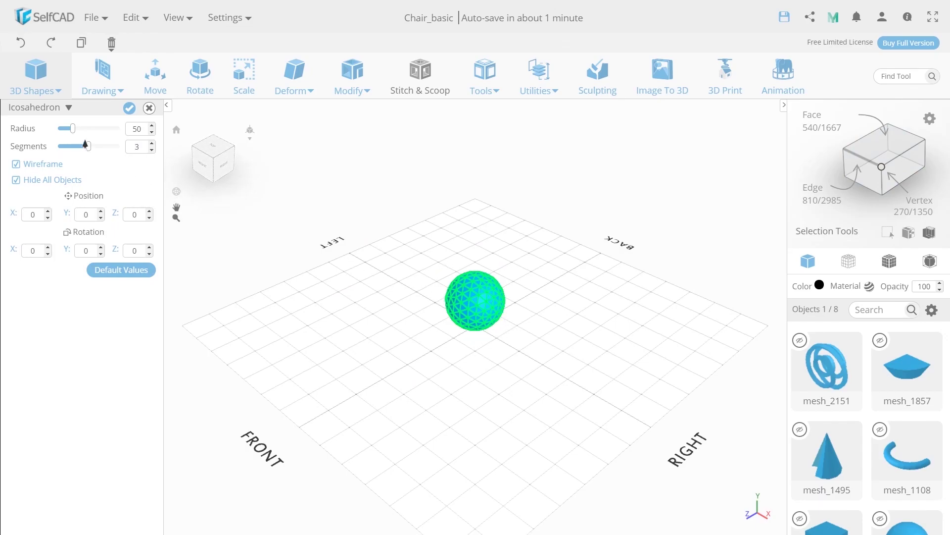
{"action": "left_click_drag", "start_coordinate": [73, 130], "coordinate": [56, 160]}
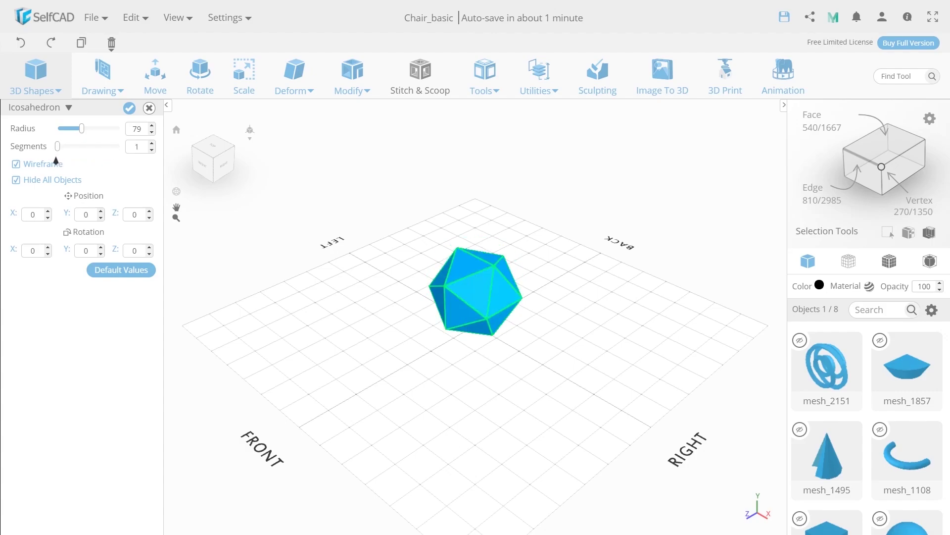
{"action": "left_click", "coordinate": [130, 108]}
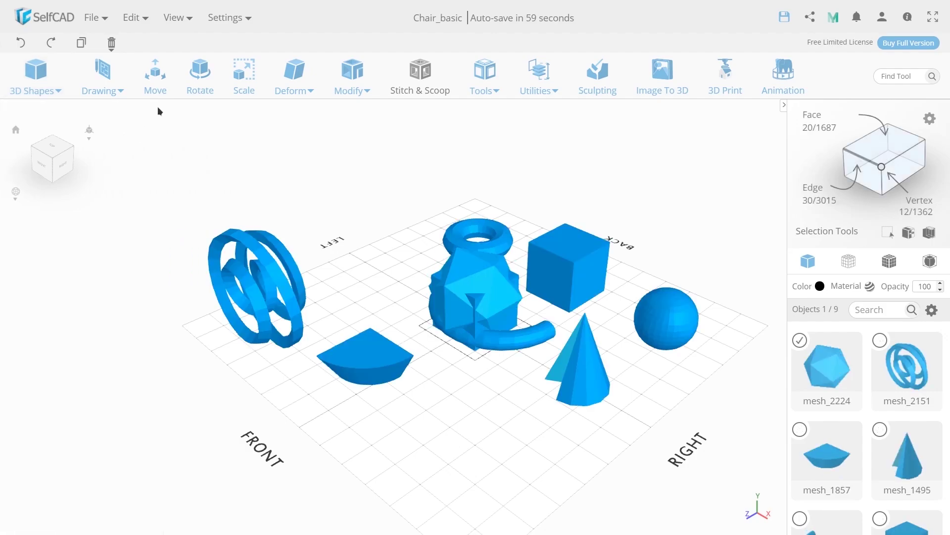
{"action": "left_click", "coordinate": [155, 79]}
{"action": "left_click_drag", "start_coordinate": [496, 331], "coordinate": [379, 284]}
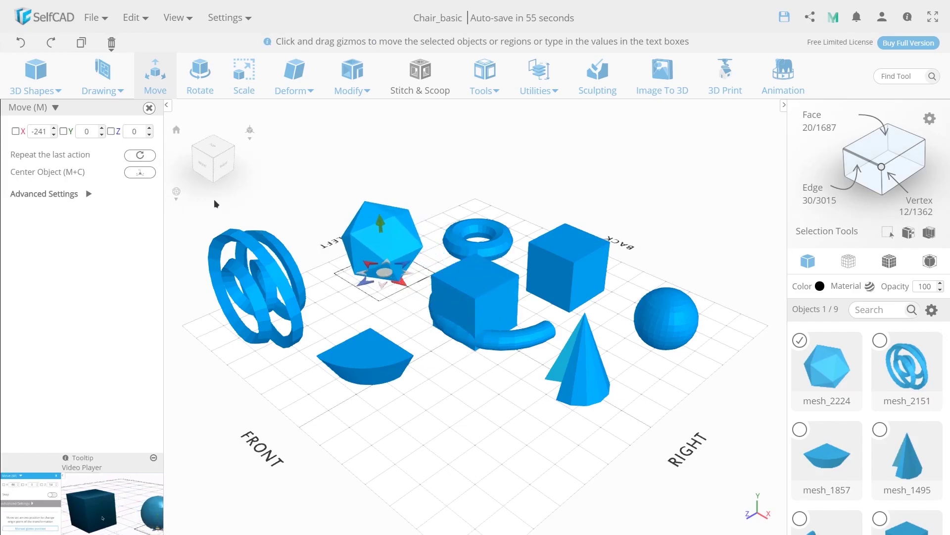
Create an octahedron with a radius of 84 and 2 segments.
{"action": "left_click", "coordinate": [37, 87]}
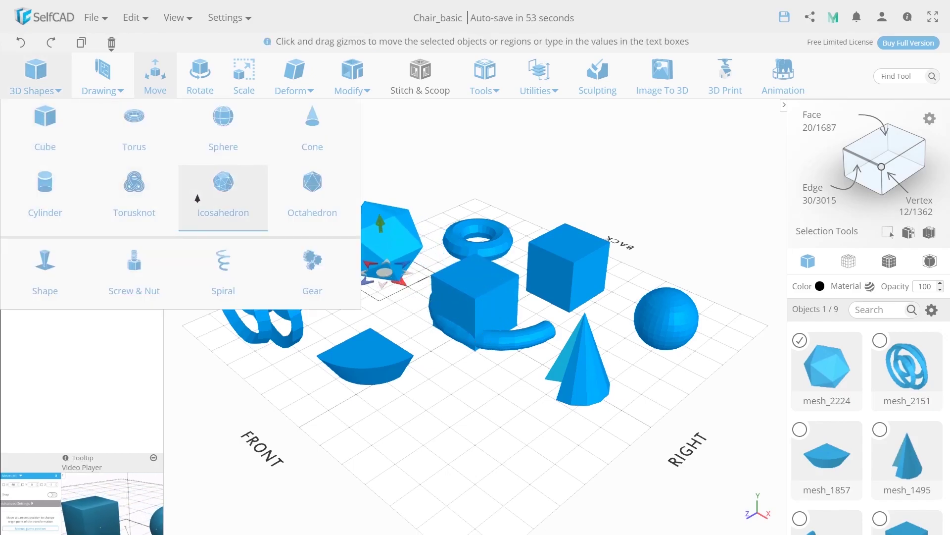
{"action": "left_click", "coordinate": [300, 198]}
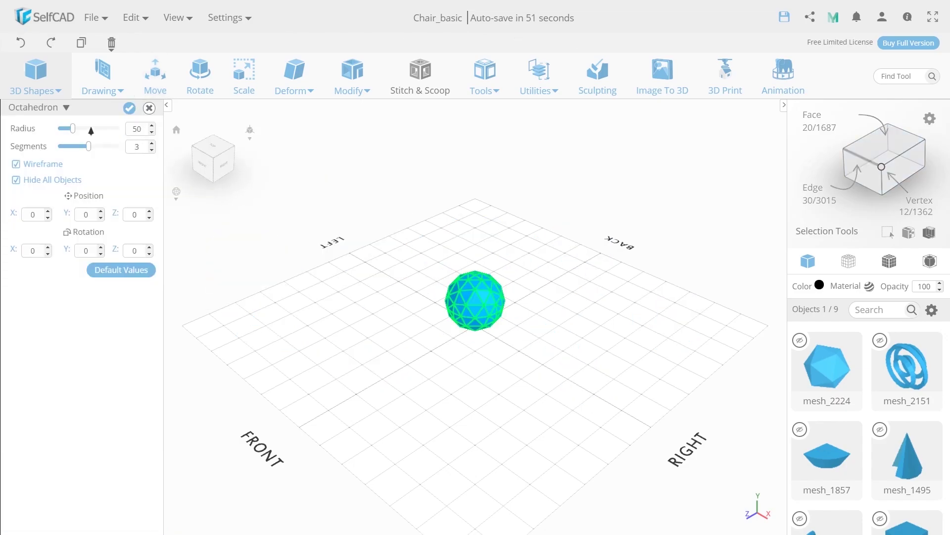
{"action": "left_click_drag", "start_coordinate": [74, 129], "coordinate": [75, 158]}
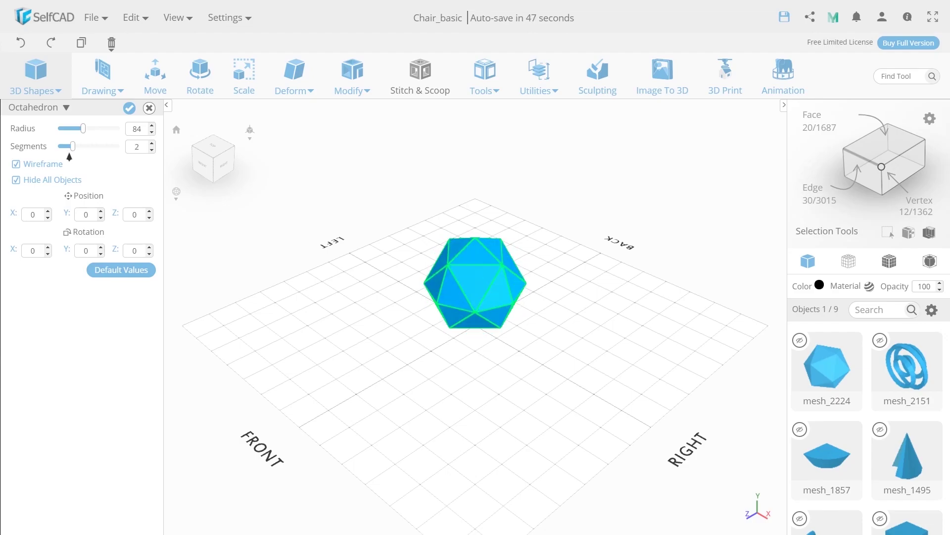
{"action": "left_click", "coordinate": [129, 108]}
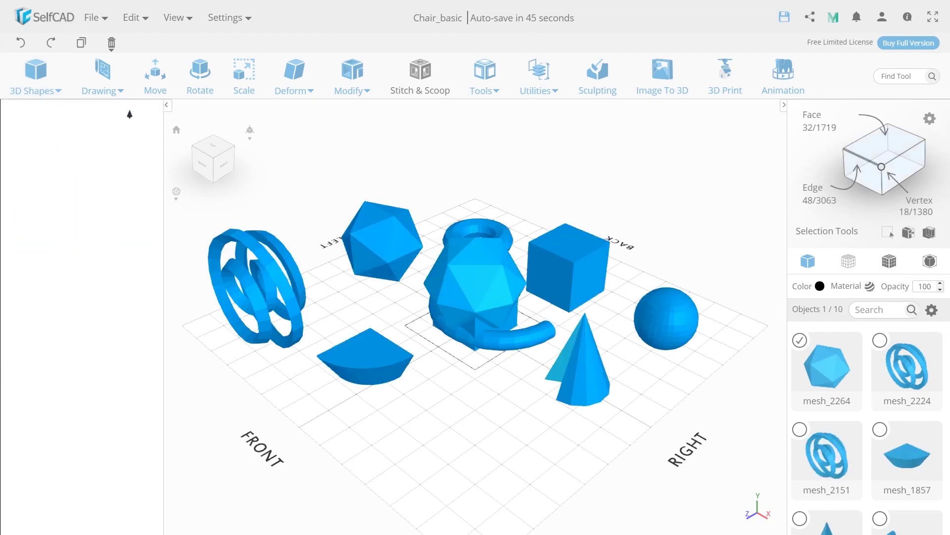
Move the new octahedron -88 along X, toward the icosahedron.
{"action": "scroll", "coordinate": [276, 208], "scroll_direction": "up", "scroll_amount": 3}
{"action": "left_click_drag", "start_coordinate": [331, 223], "coordinate": [386, 228]}
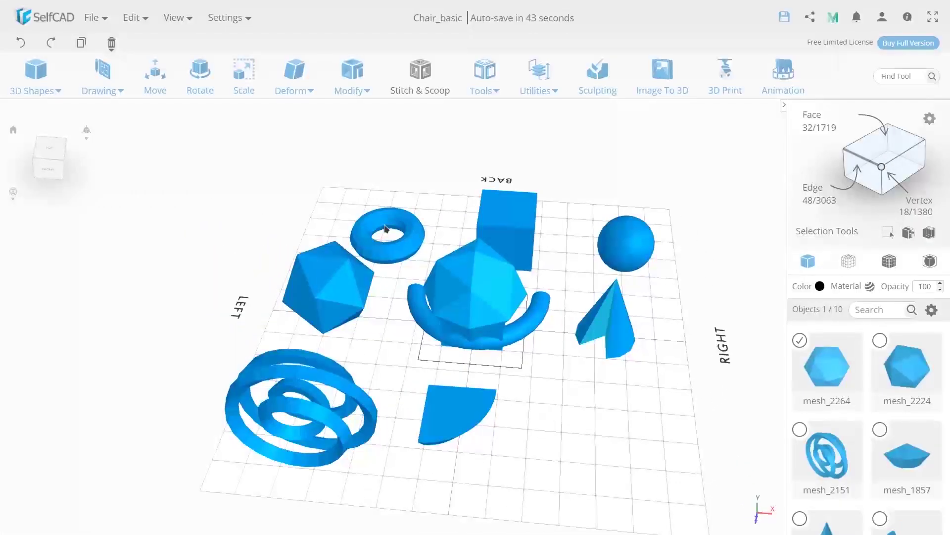
{"action": "left_click", "coordinate": [155, 74]}
{"action": "left_click_drag", "start_coordinate": [436, 248], "coordinate": [650, 230]}
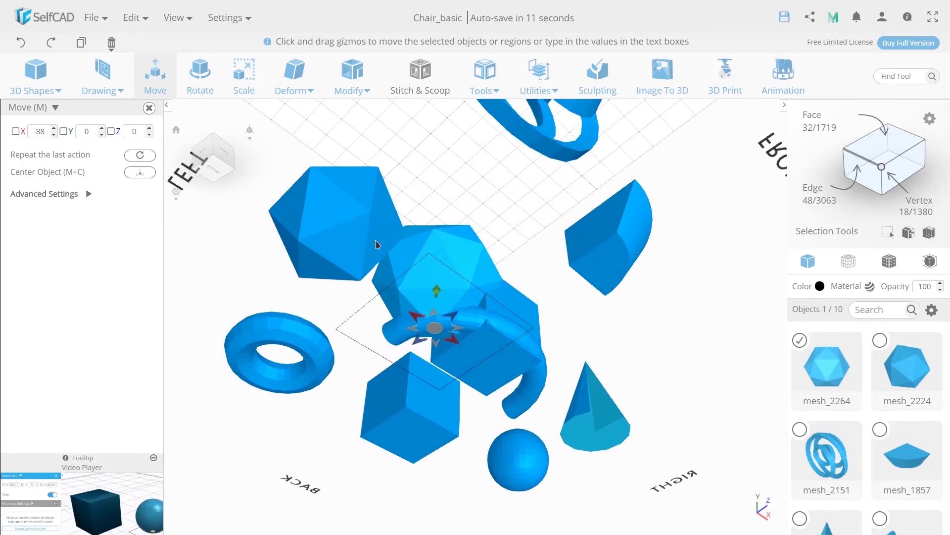
Hide all objects, then show only the octahedron mesh_2264 and the icosahedron mesh_2224 for a side-by-side comparison.
{"action": "left_click", "coordinate": [358, 214], "text": "shift"}
{"action": "left_click", "coordinate": [131, 17]}
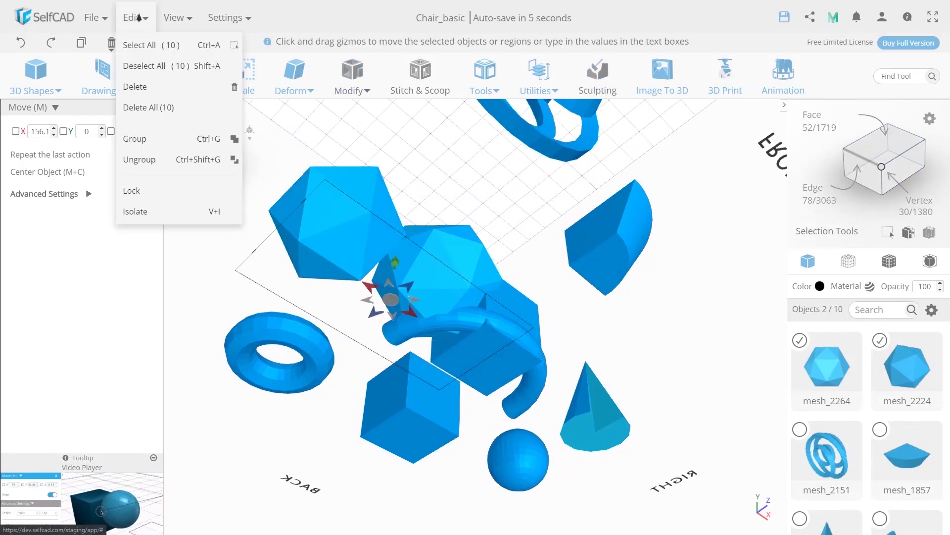
{"action": "mouse_move", "coordinate": [174, 17]}
{"action": "left_click", "coordinate": [190, 86]}
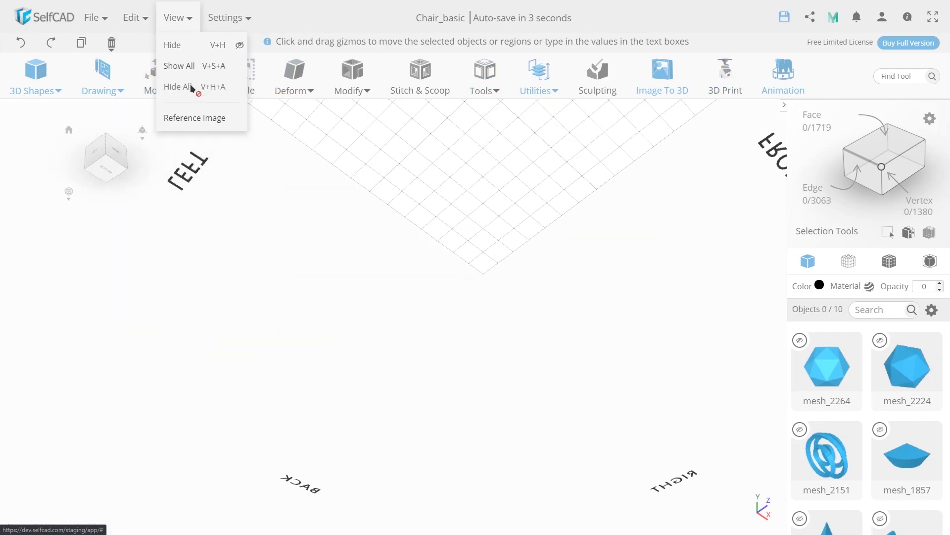
{"action": "left_click", "coordinate": [800, 340]}
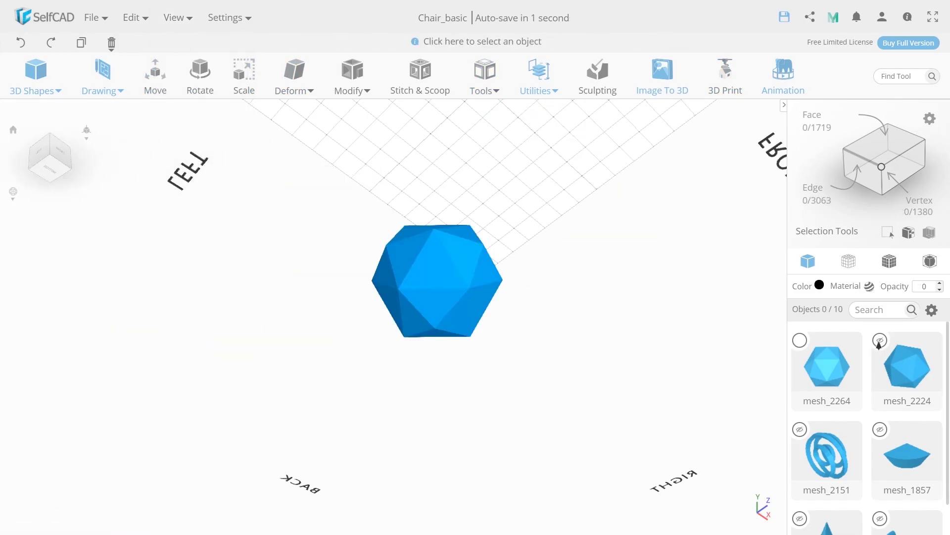
{"action": "left_click", "coordinate": [879, 340]}
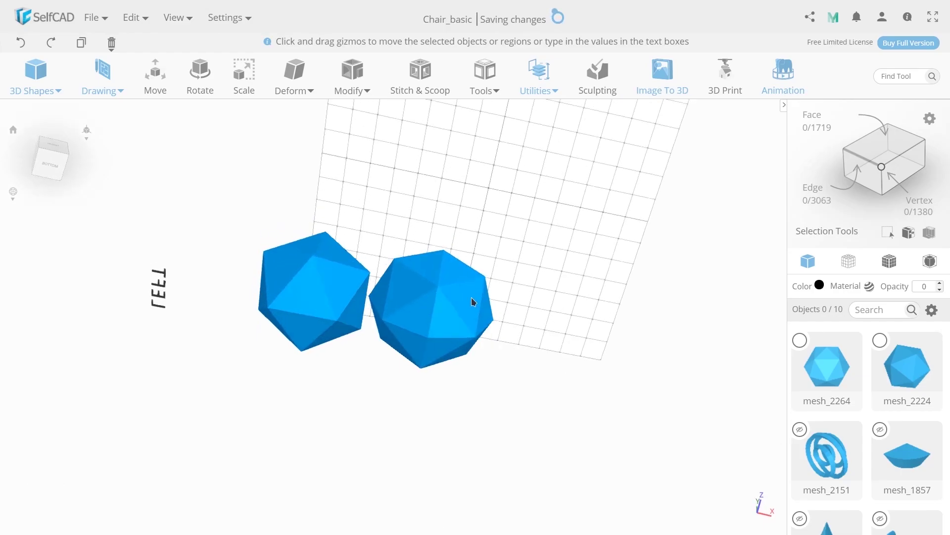